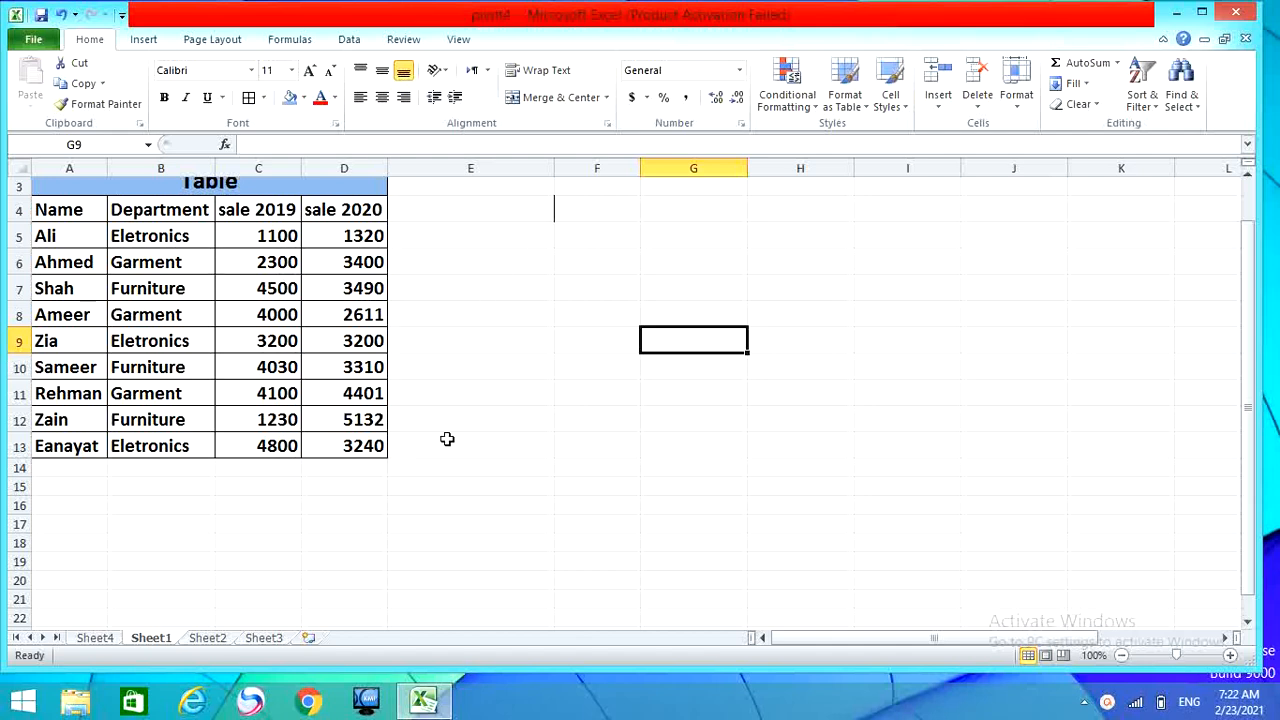
Create a PivotTable from the Sheet1 sales table A4:D13, placed on the existing worksheet at G9.
left_click(203, 641)
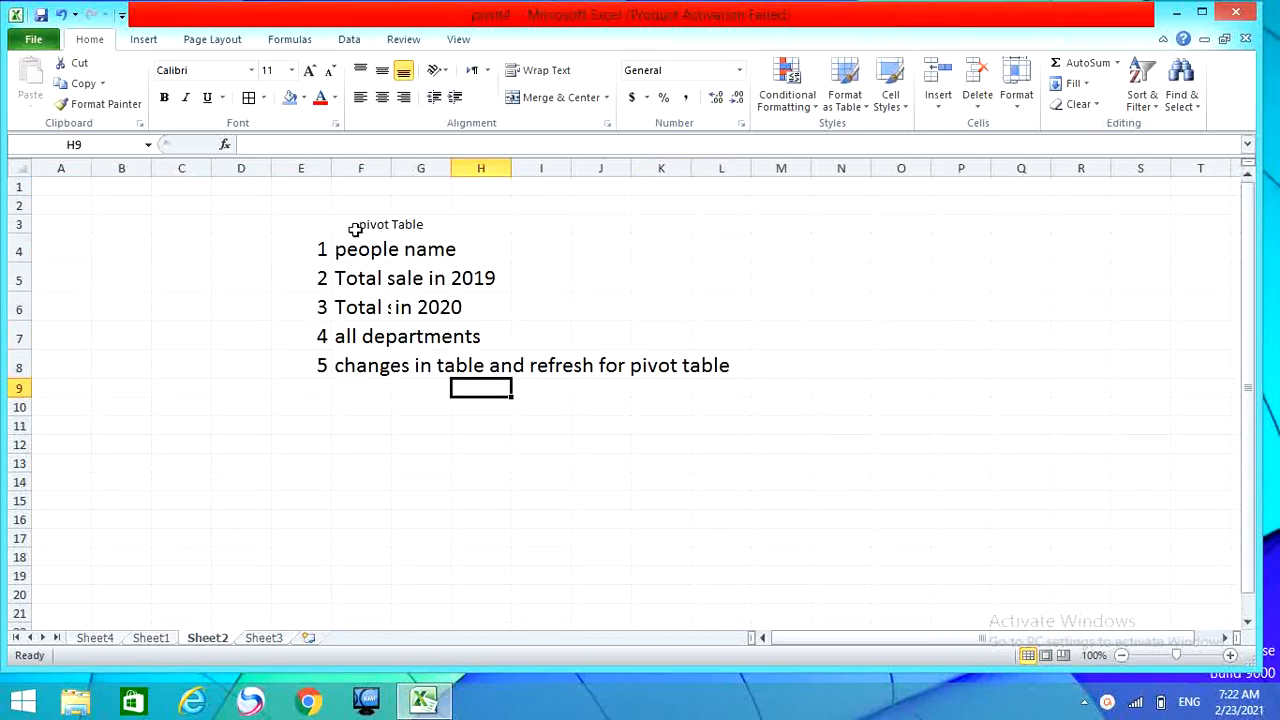
left_click(166, 641)
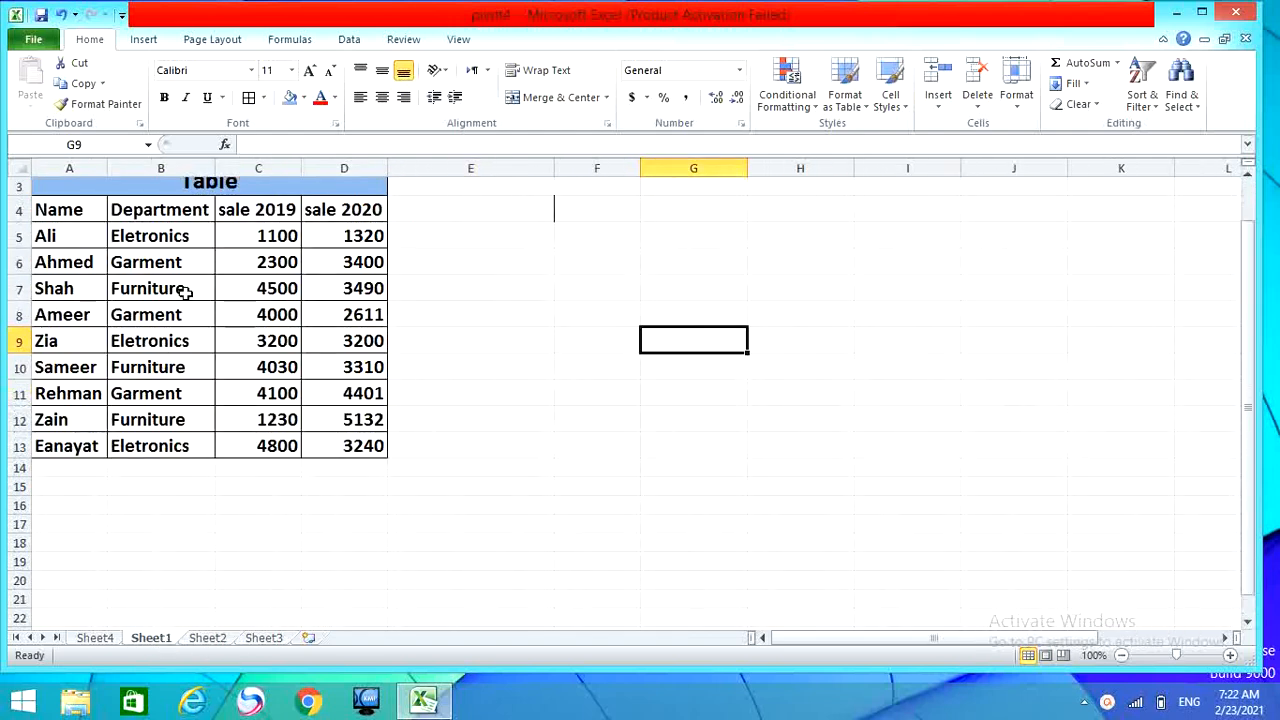
left_click(215, 640)
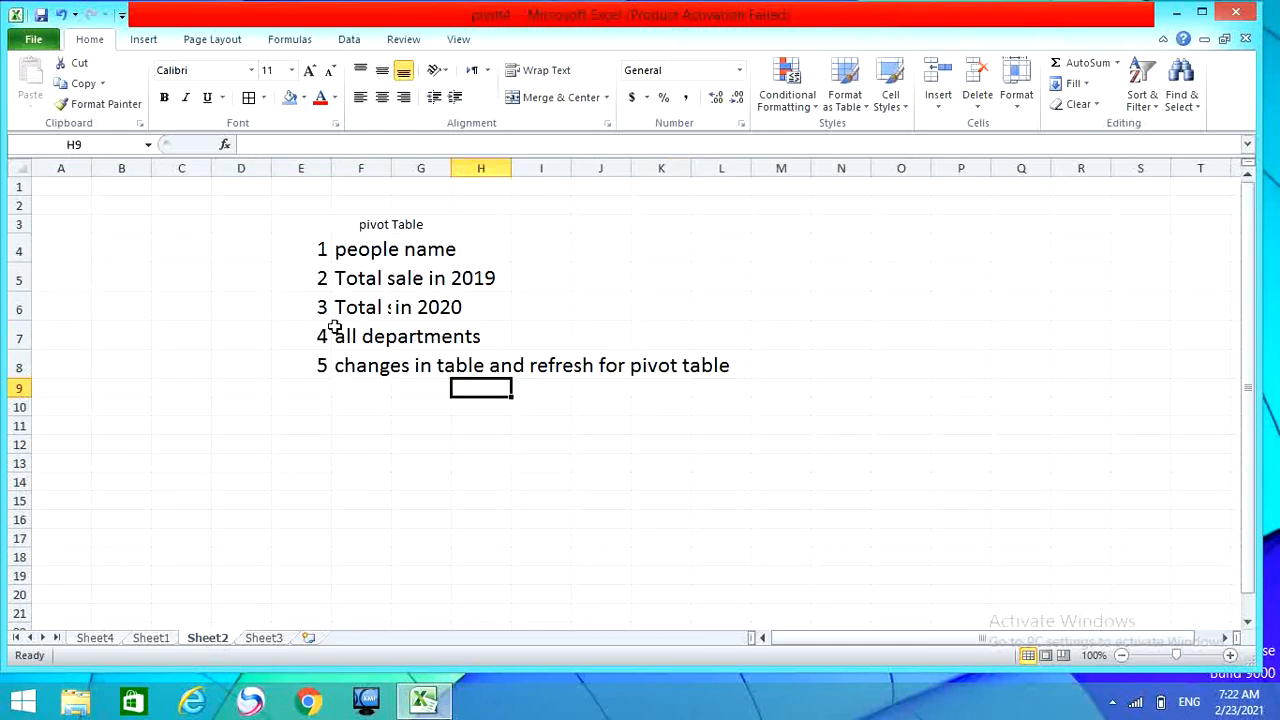
left_click(164, 640)
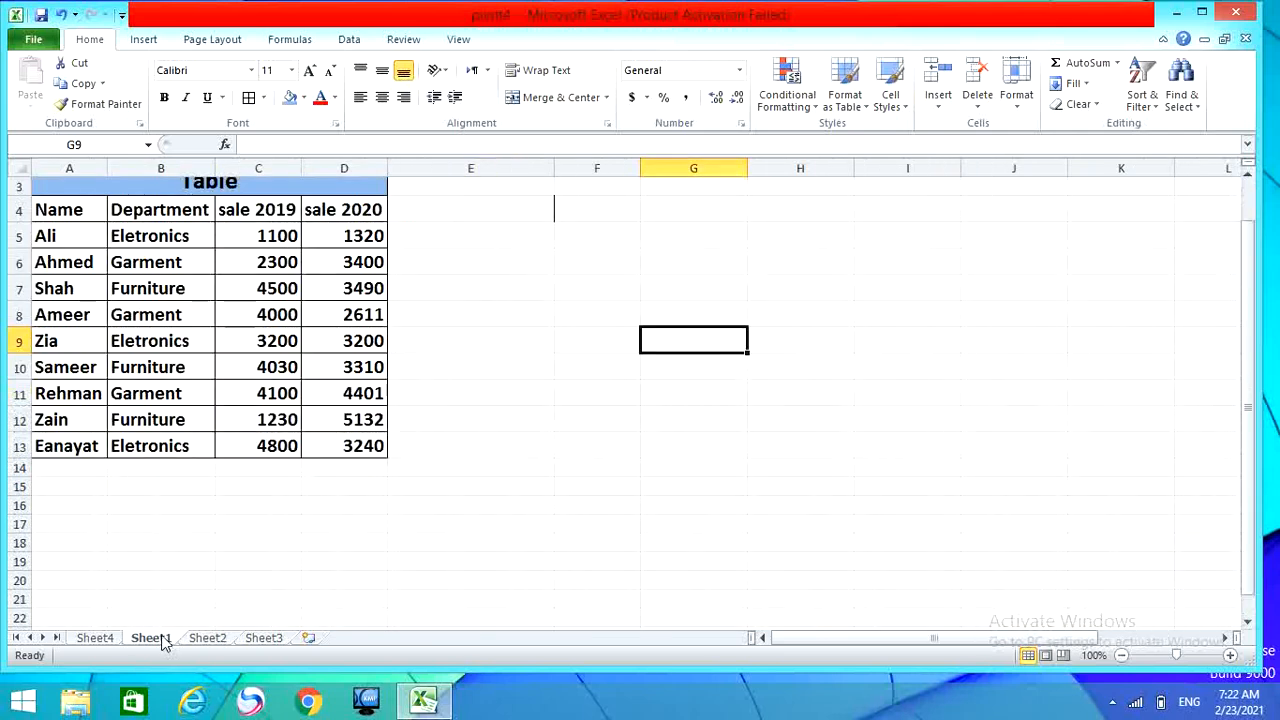
left_click(144, 40)
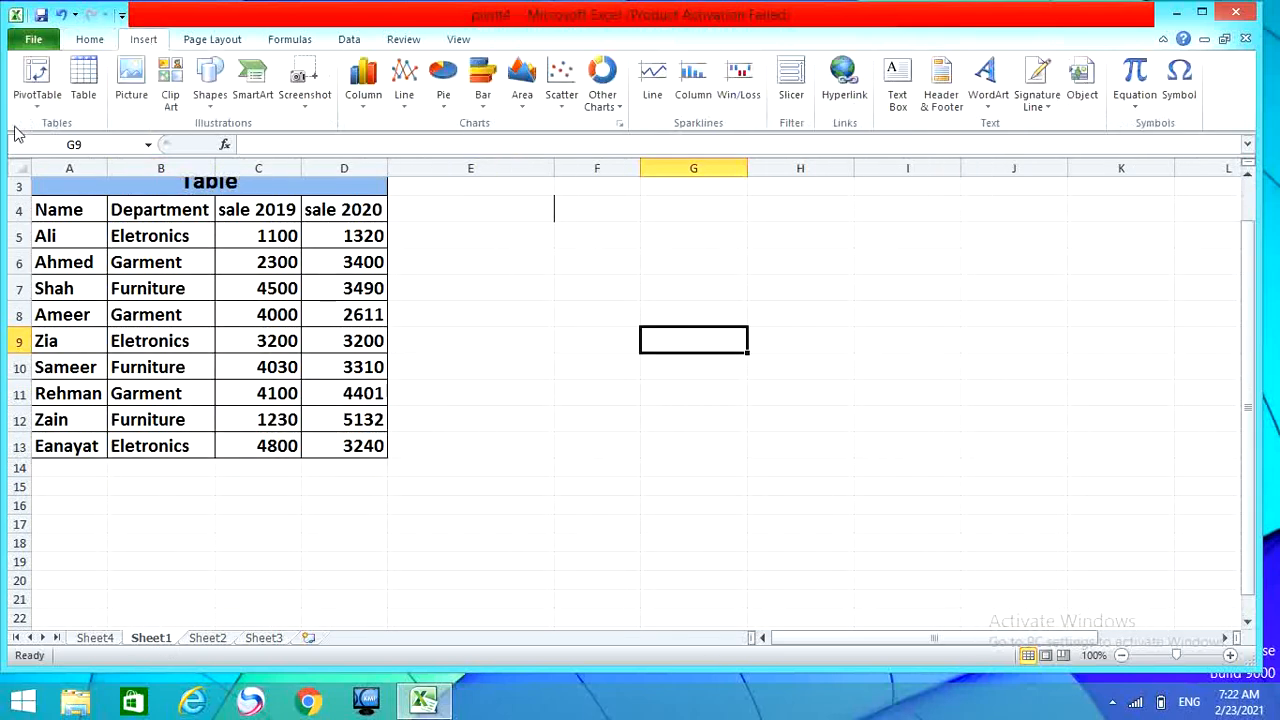
left_click(41, 86)
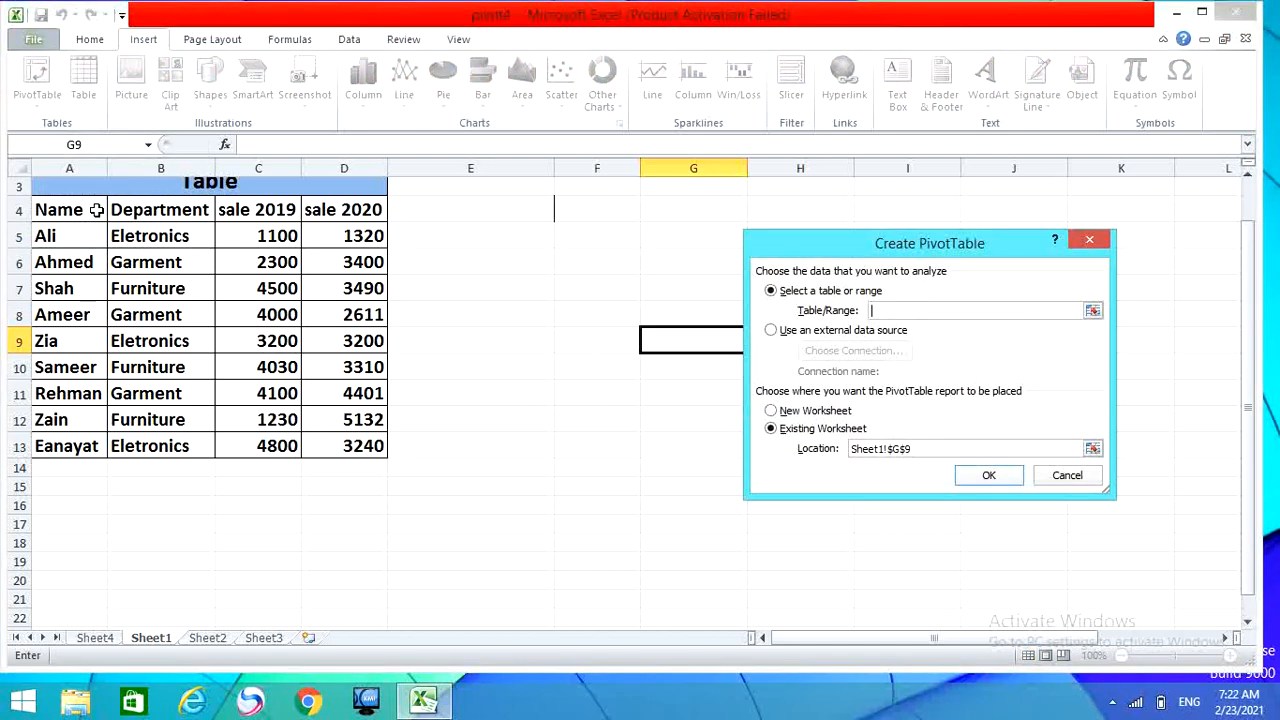
left_click_drag(100, 209, 360, 437)
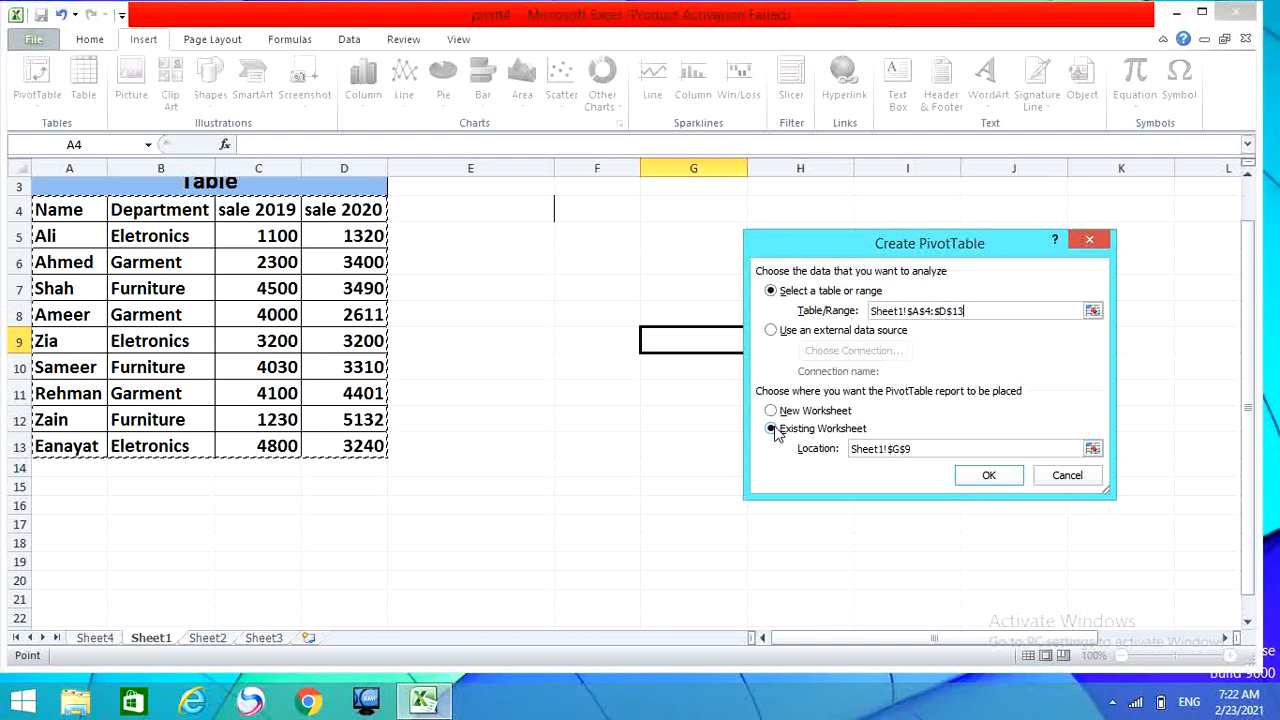
left_click(985, 475)
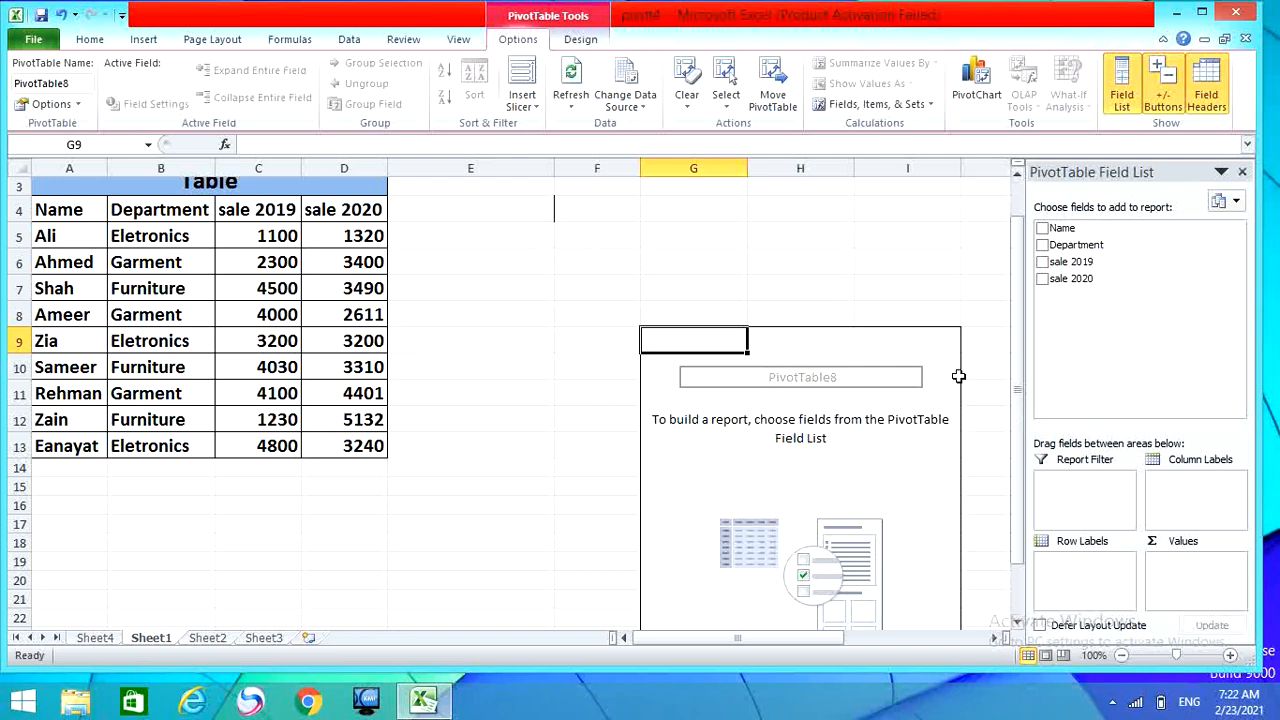
Add the Name field as row labels and sale 2019 as summed values in the PivotTable, following the Sheet2 task list.
left_click(212, 641)
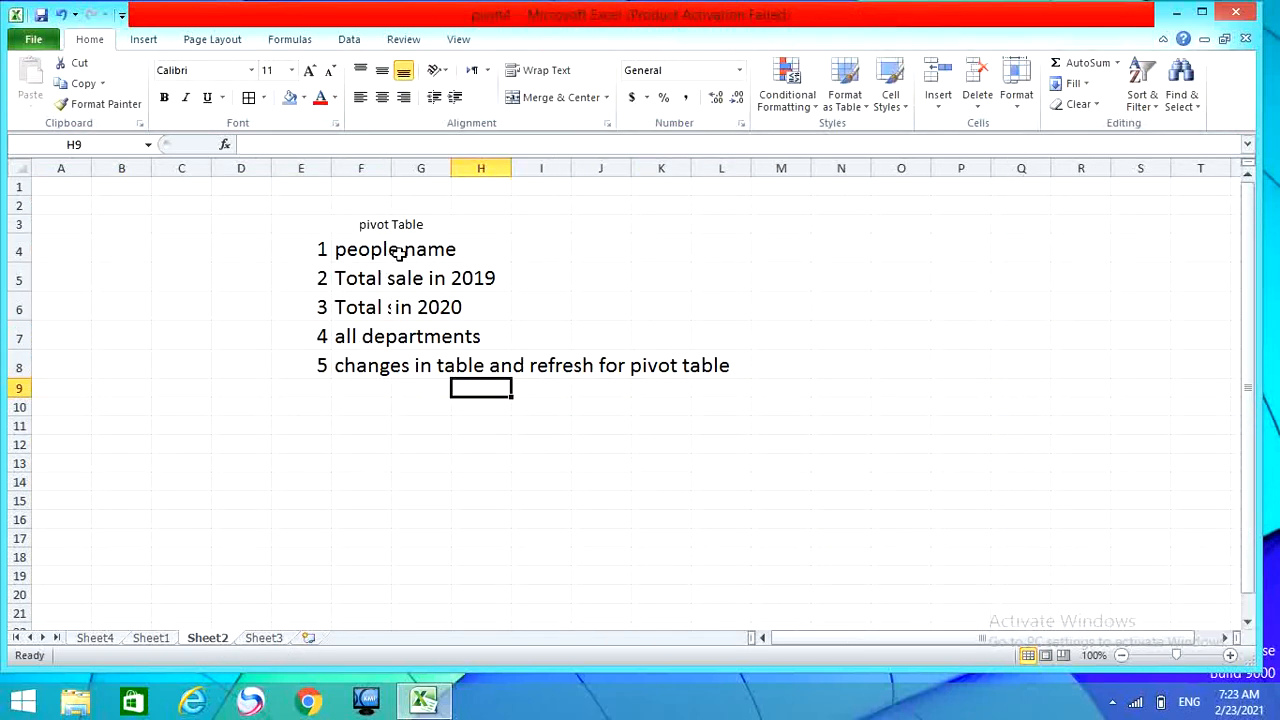
left_click(158, 640)
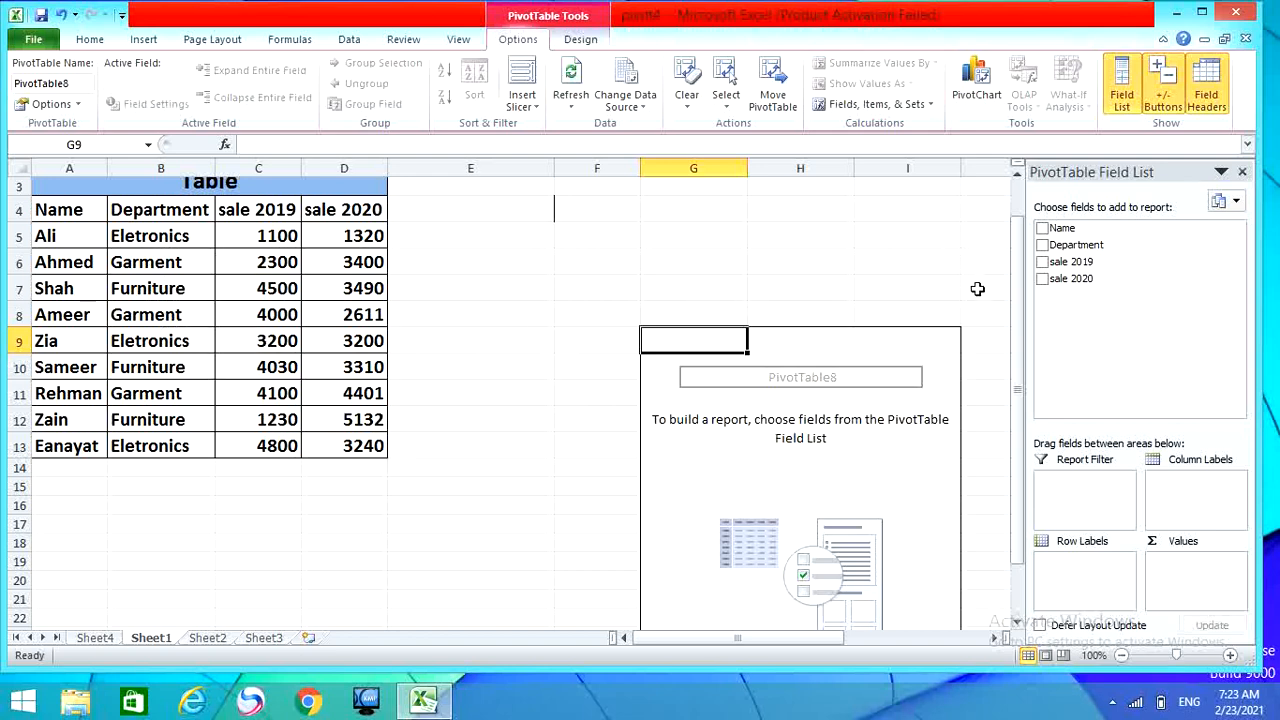
left_click(1043, 229)
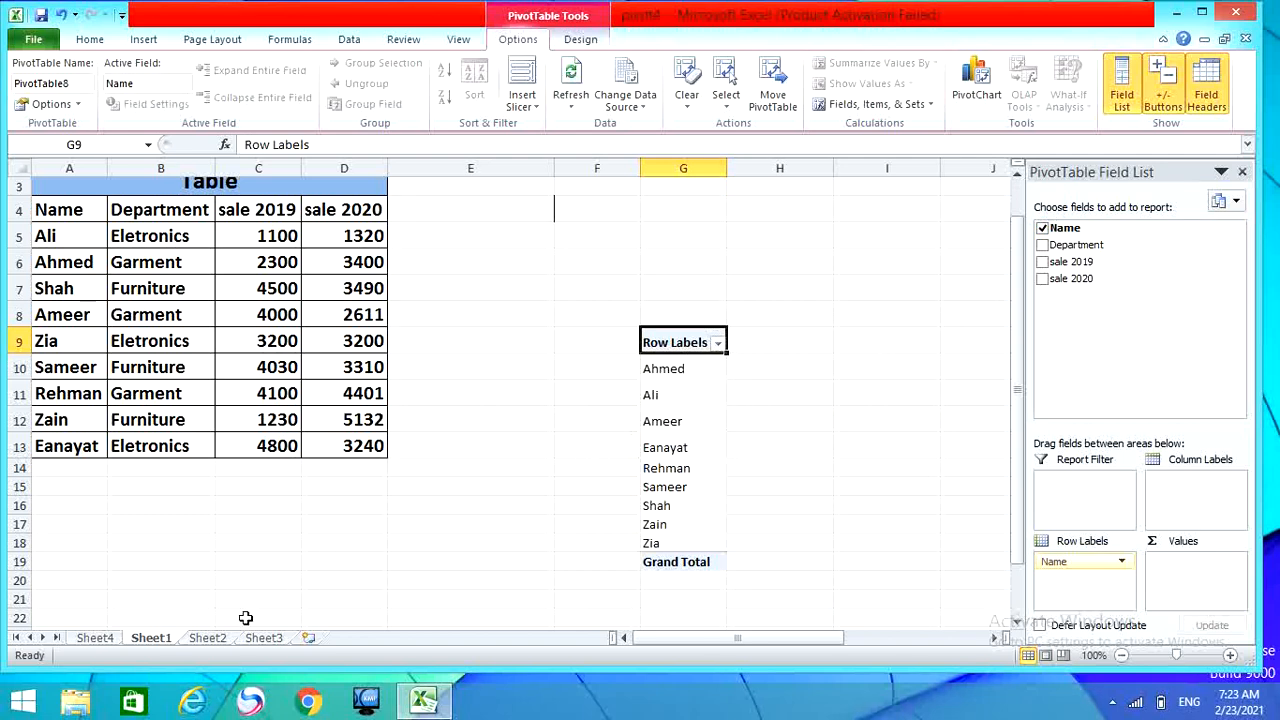
left_click(207, 638)
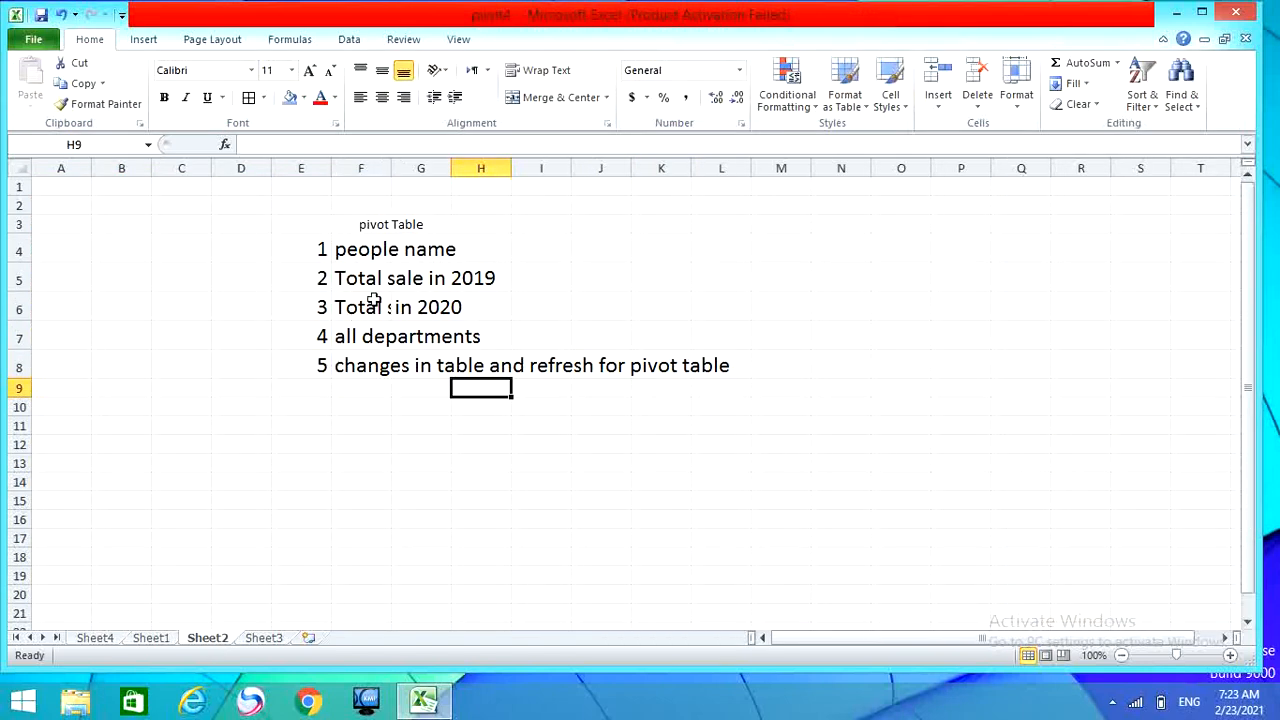
left_click(151, 638)
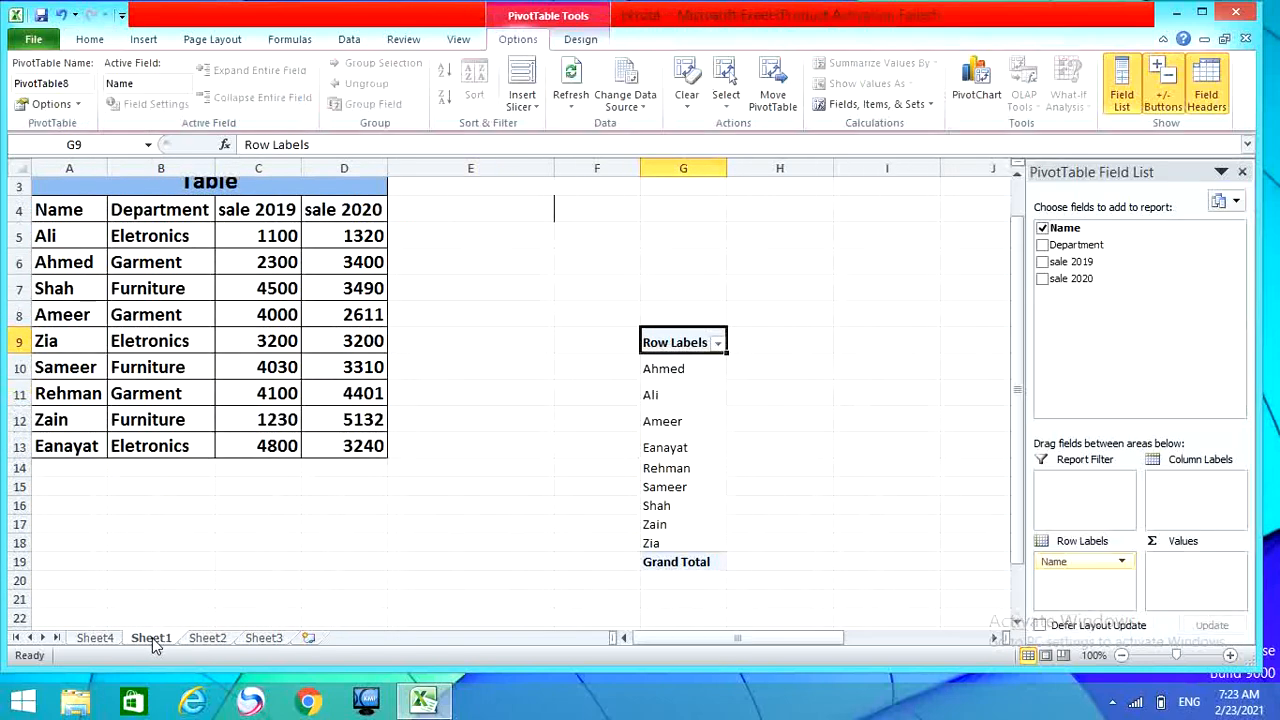
left_click(1042, 262)
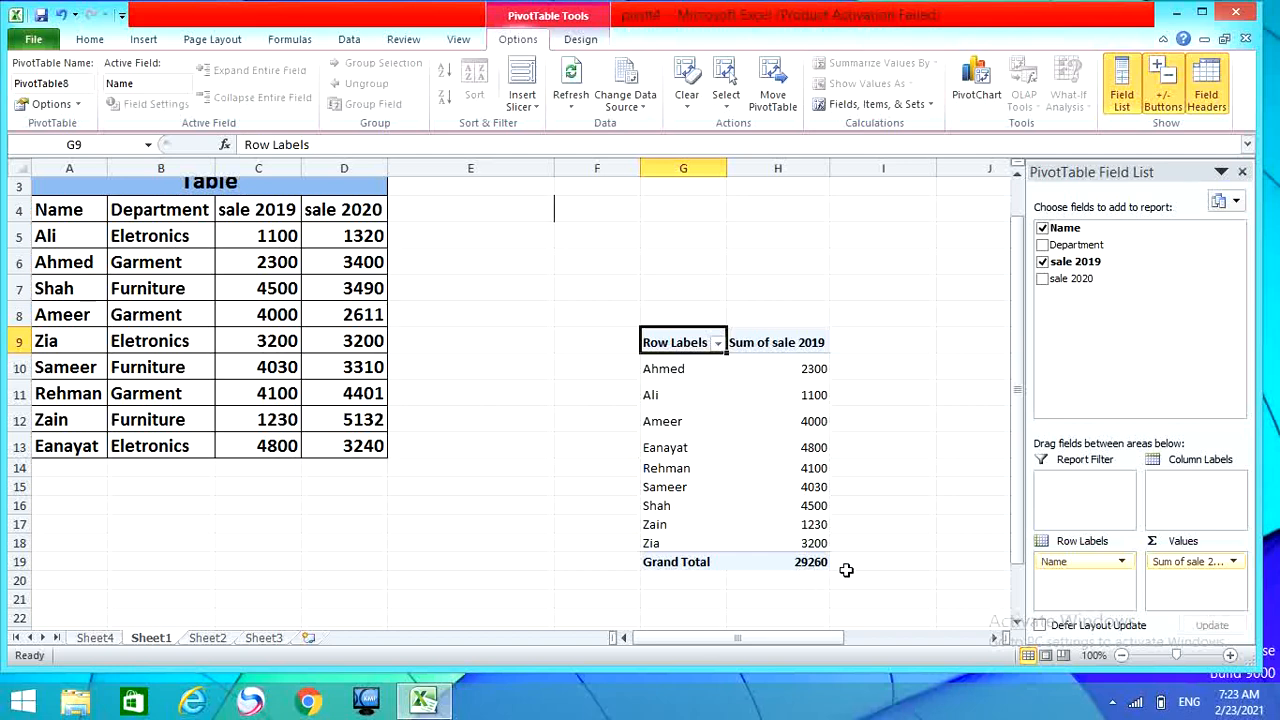
Check the Sheet2 task list and add the sale 2020 field as a second summed value in the PivotTable.
left_click(212, 640)
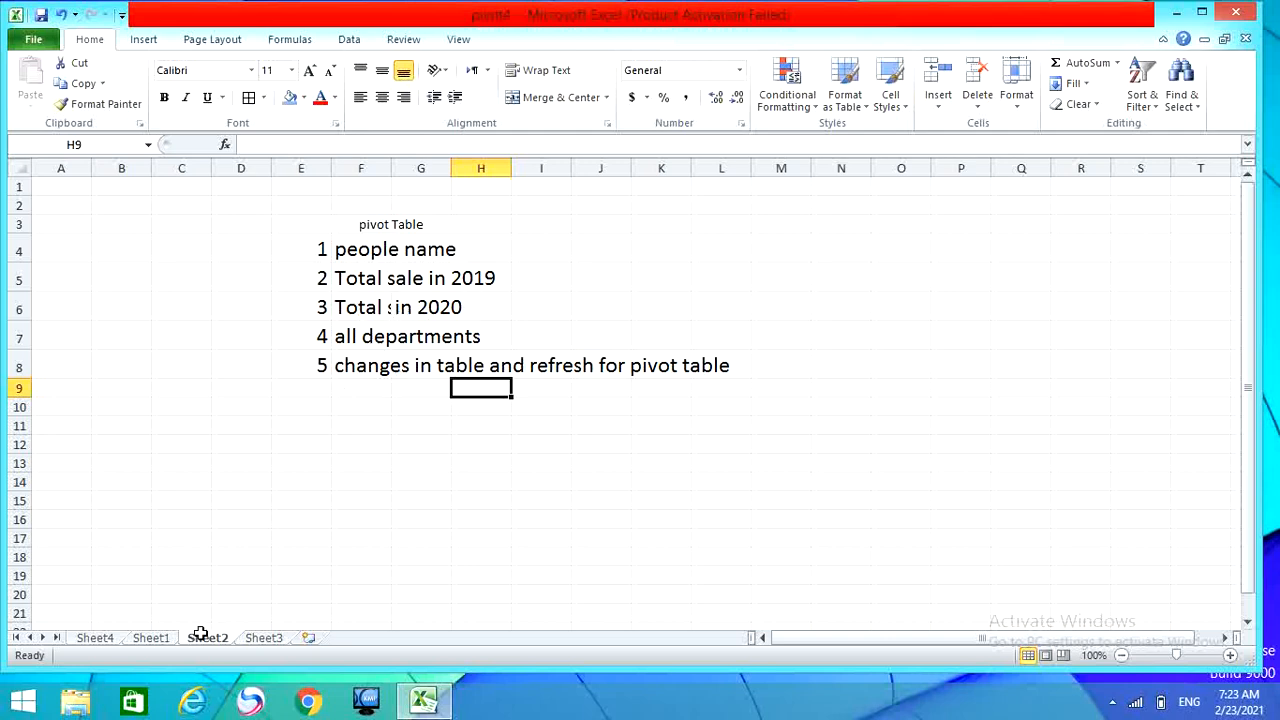
left_click(163, 640)
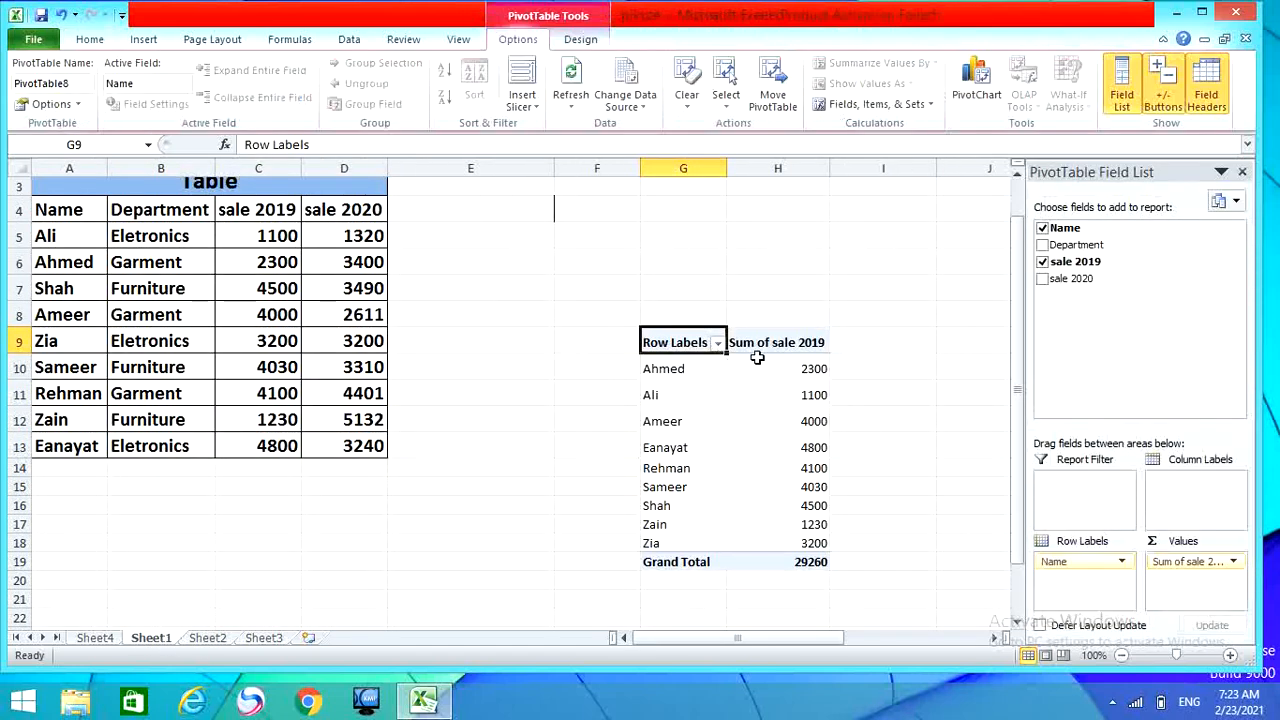
left_click(1042, 279)
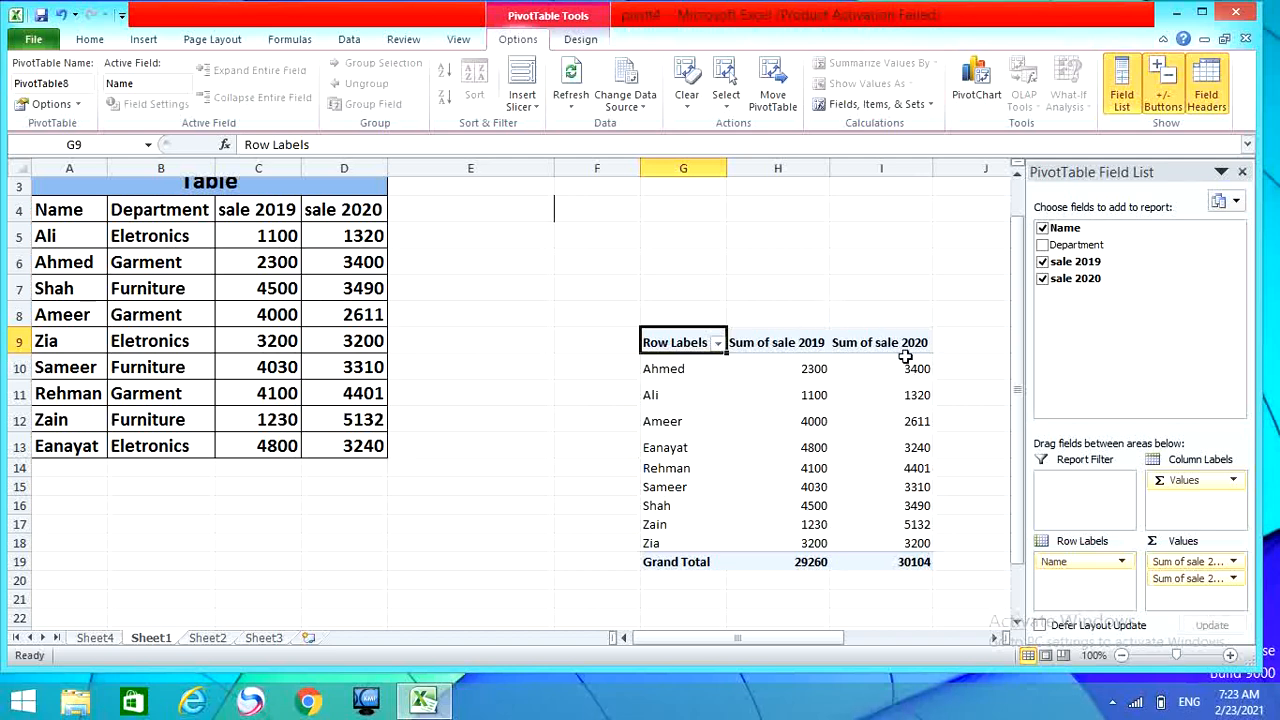
mouse_move(895, 438)
Remove the sale 2020, sale 2019 and Name fields from the PivotTable.
left_click(1042, 278)
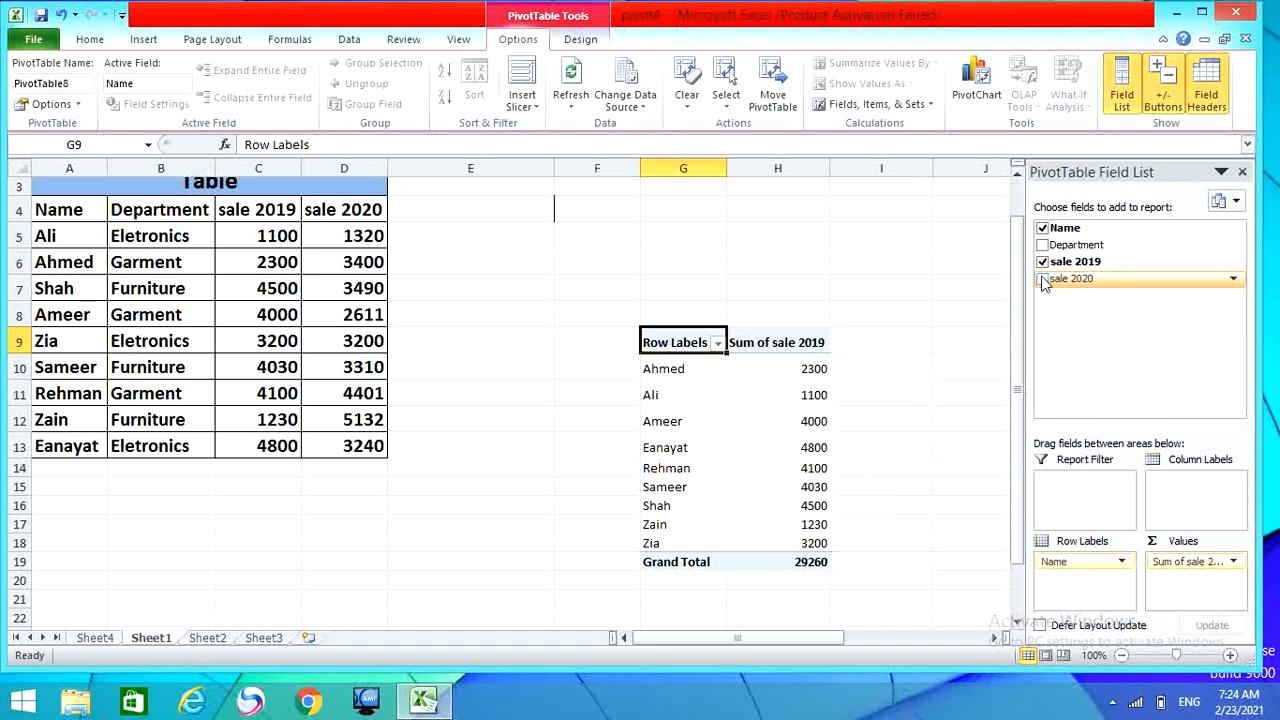
left_click(1042, 262)
left_click(1042, 229)
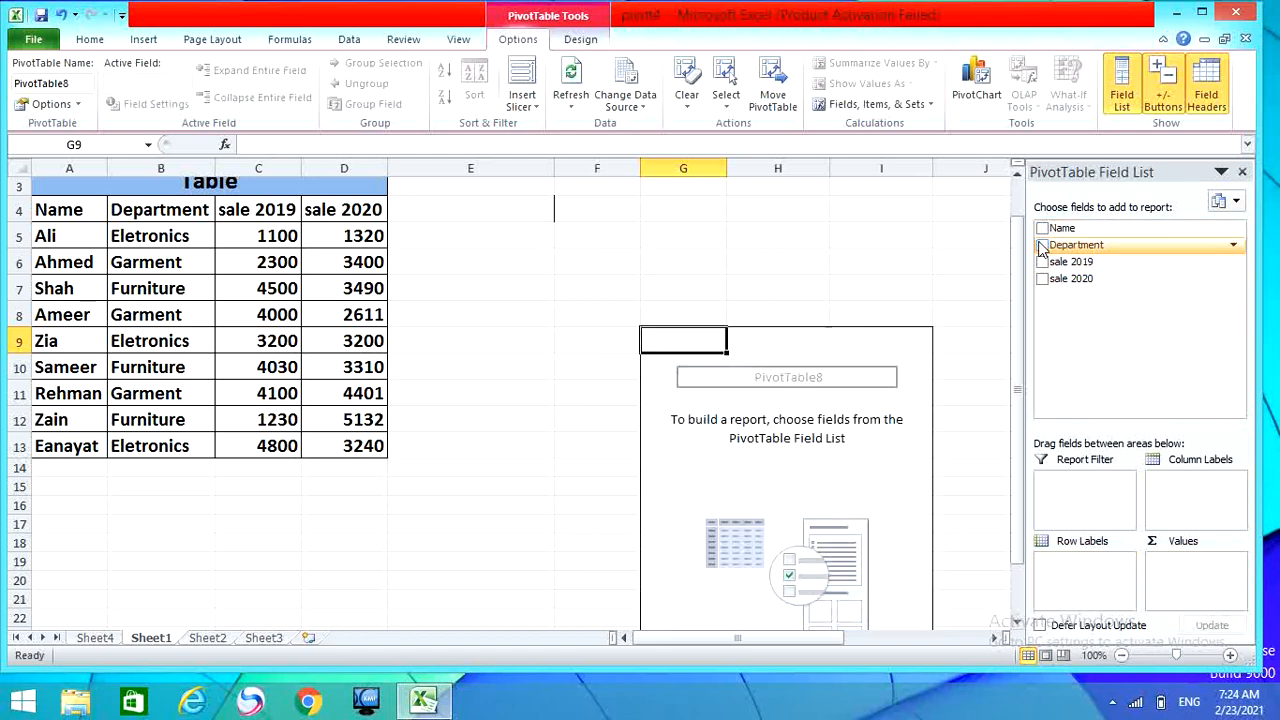
Place the Department field in the PivotTable's report filter and view its list of selectable departments.
left_click_drag(1042, 248, 1068, 492)
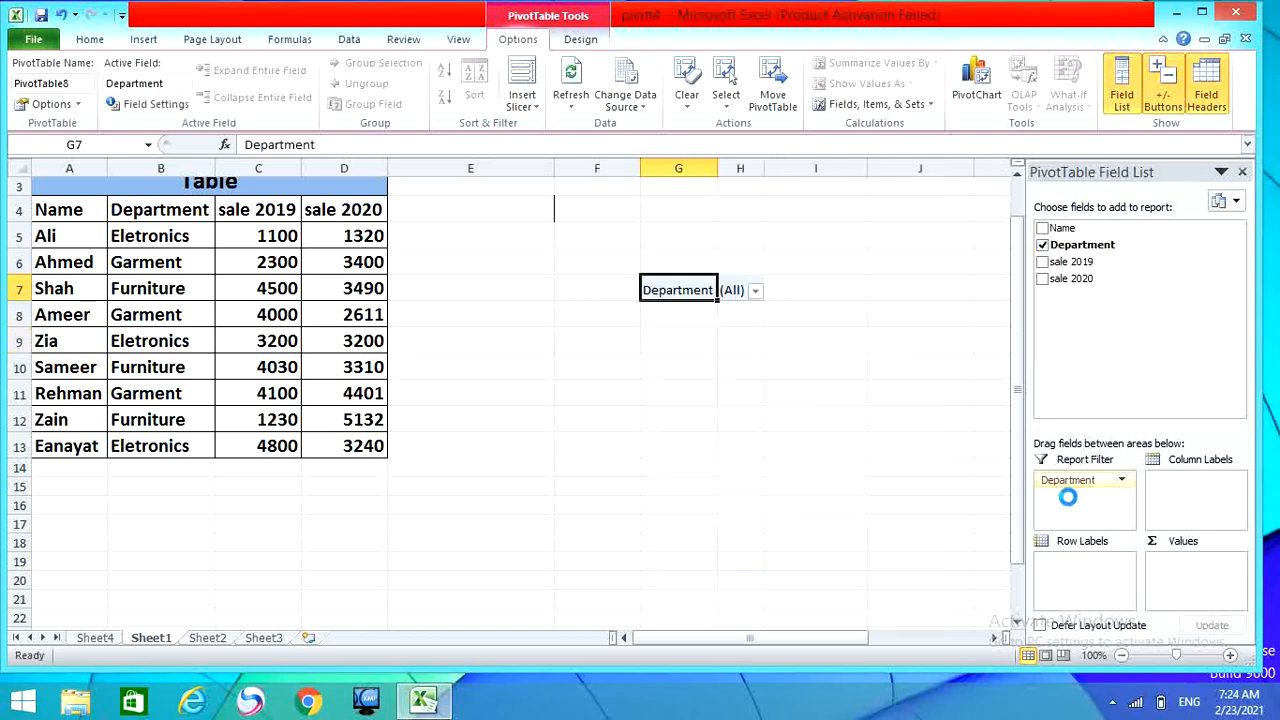
left_click(757, 291)
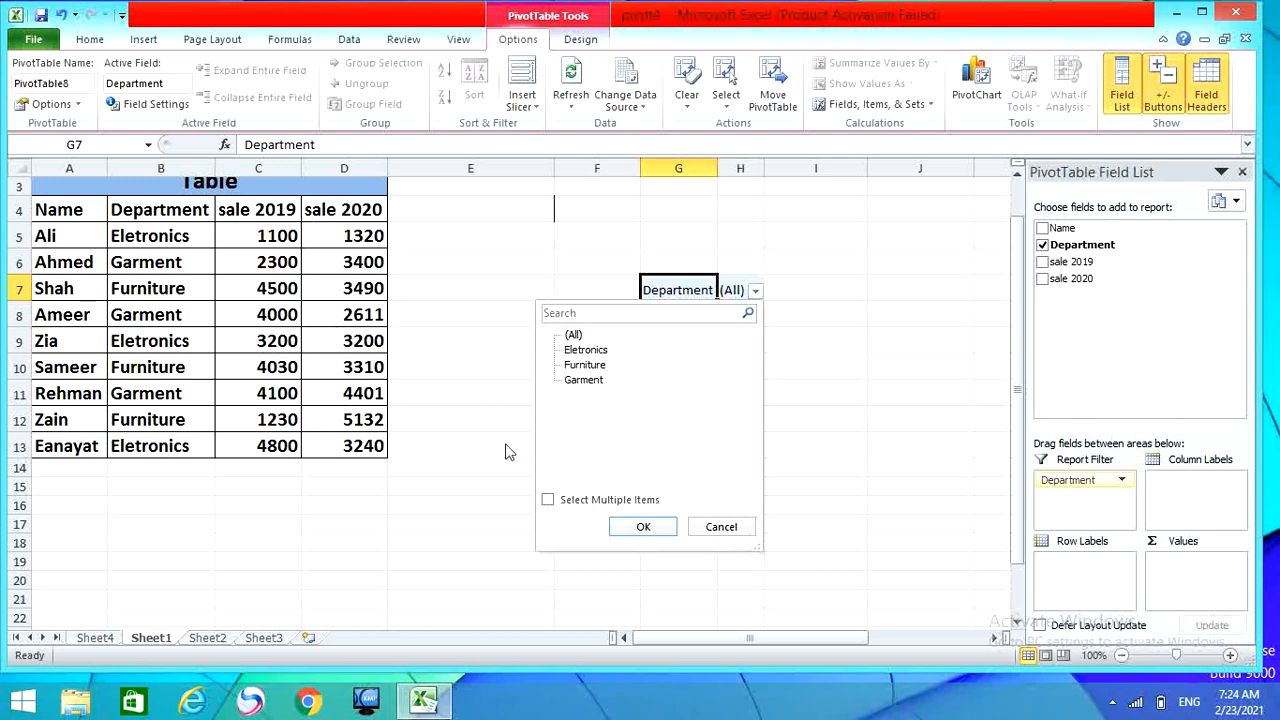
left_click(717, 524)
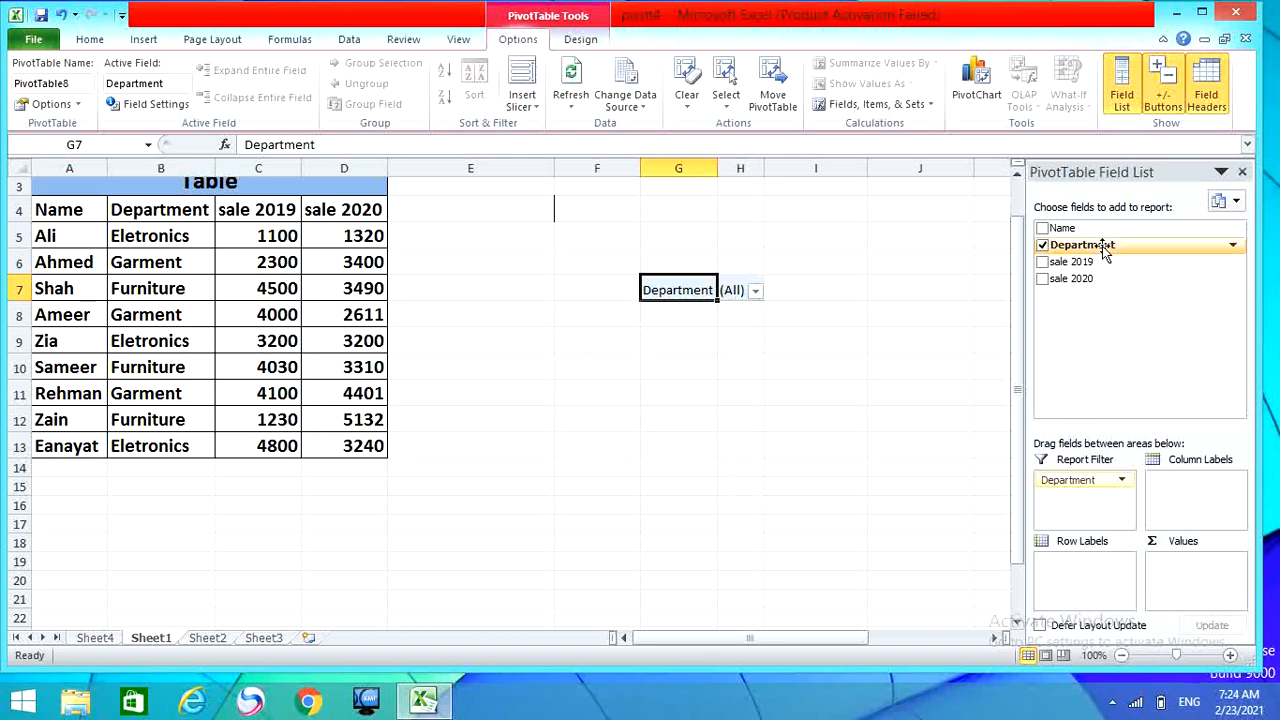
Show Department as row labels instead of as a report filter, then clear it from the PivotTable.
left_click(1043, 245)
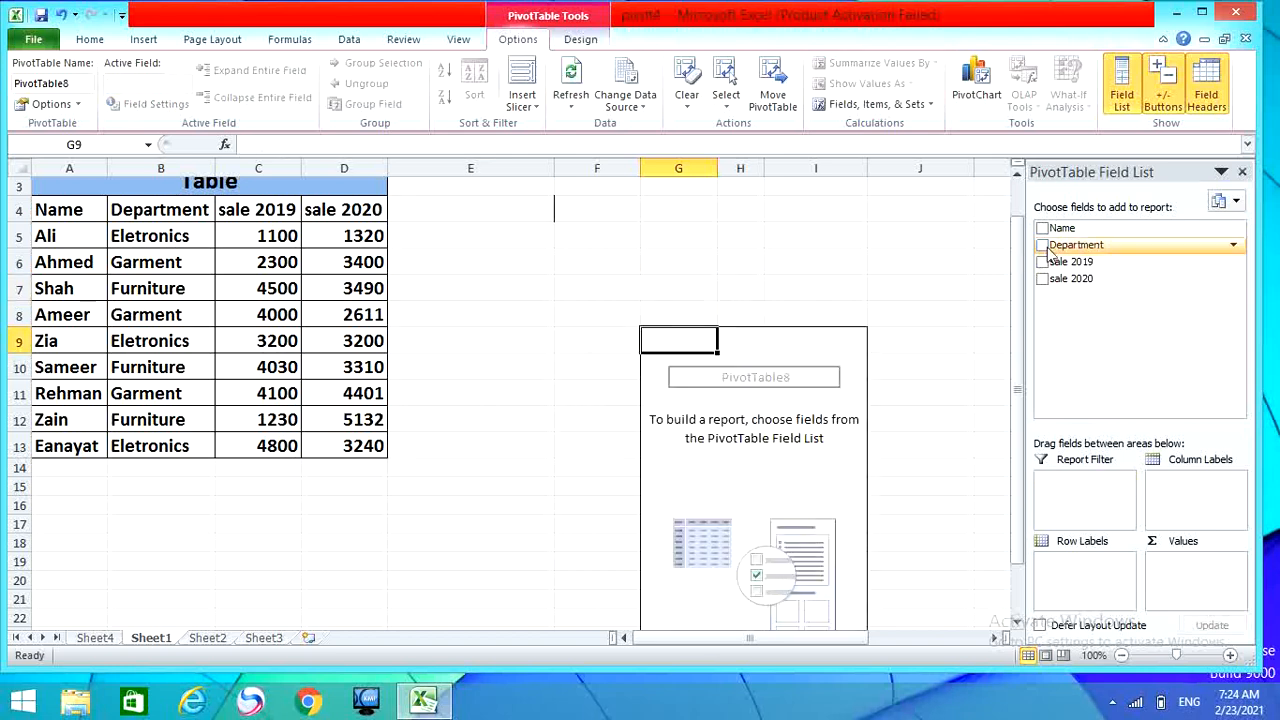
left_click(1042, 246)
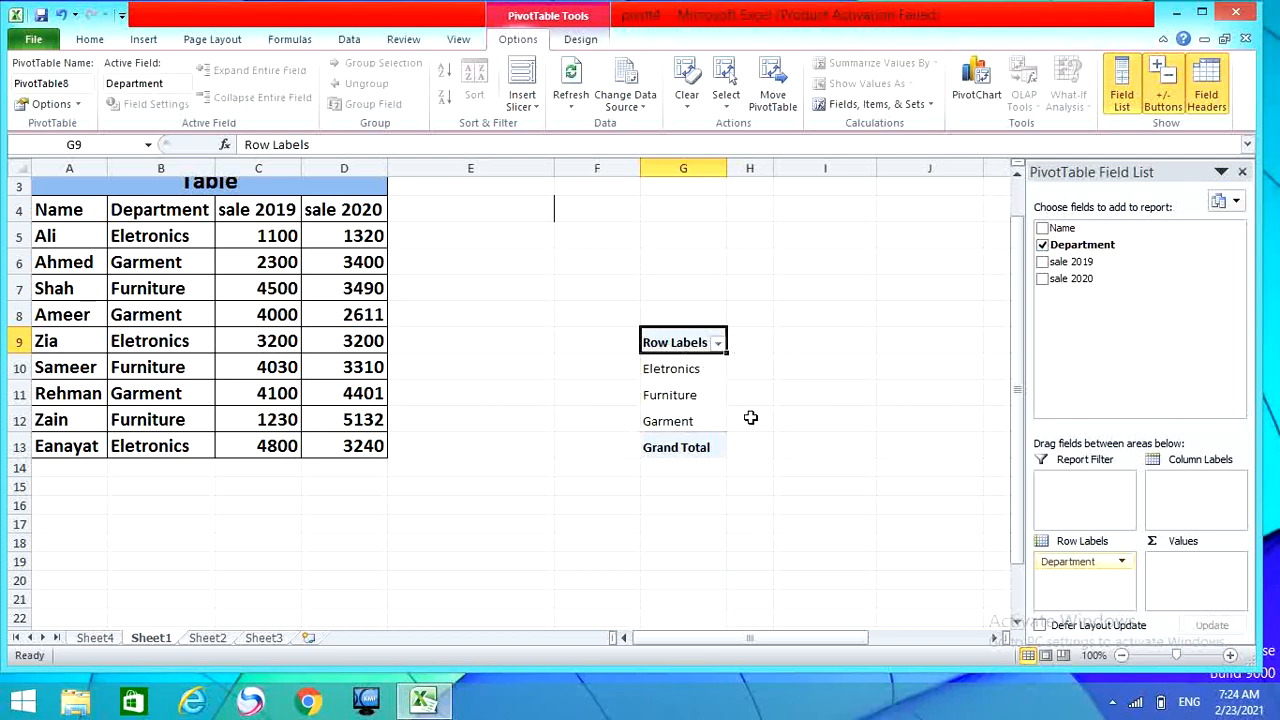
left_click(205, 646)
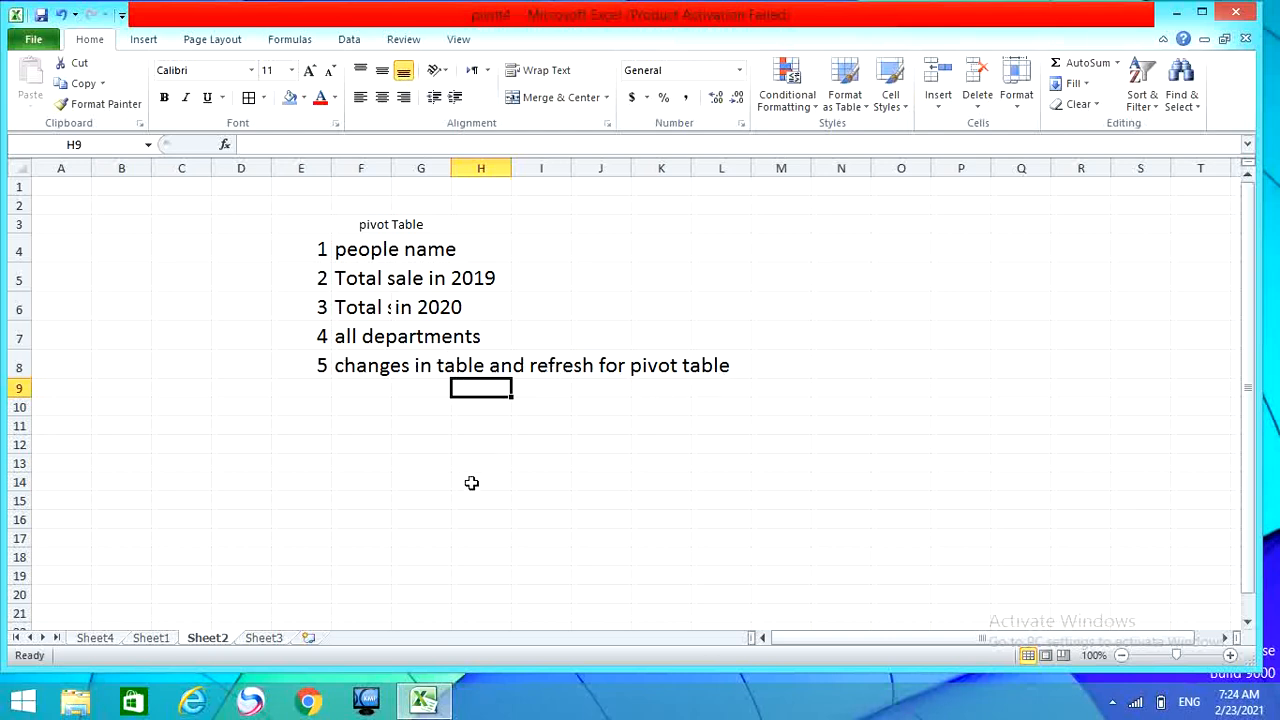
left_click(153, 640)
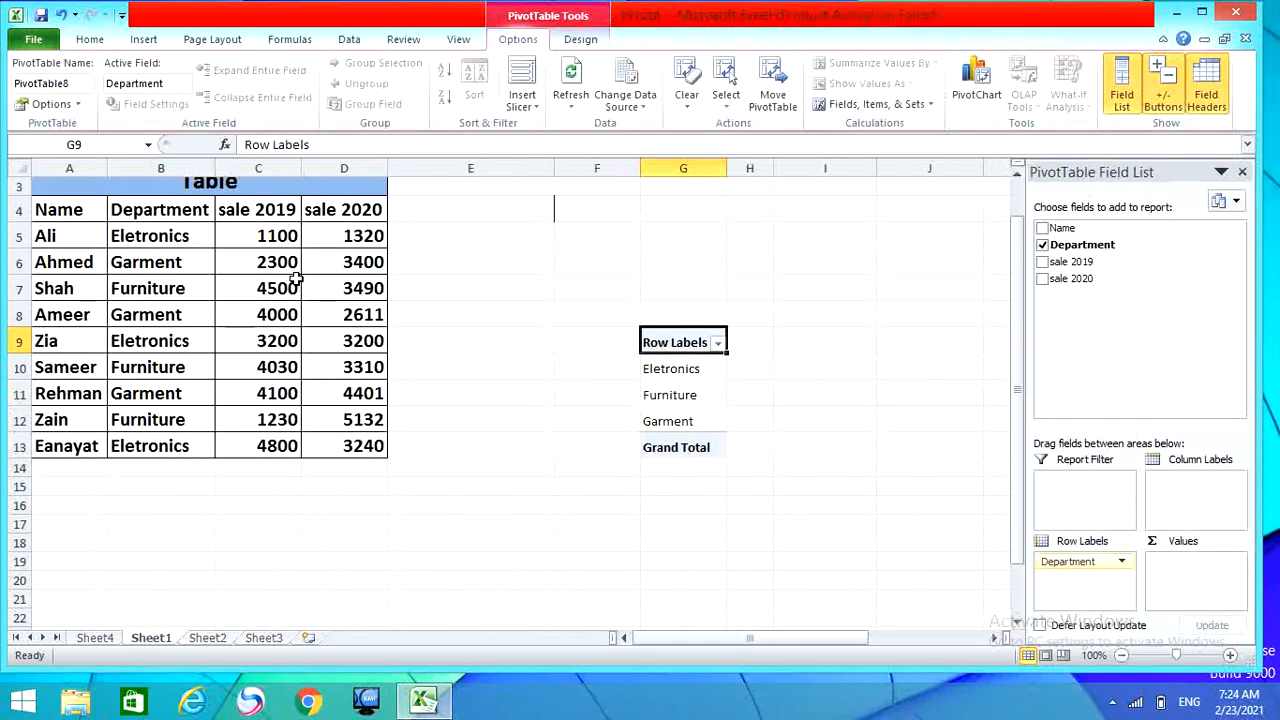
left_click(1043, 245)
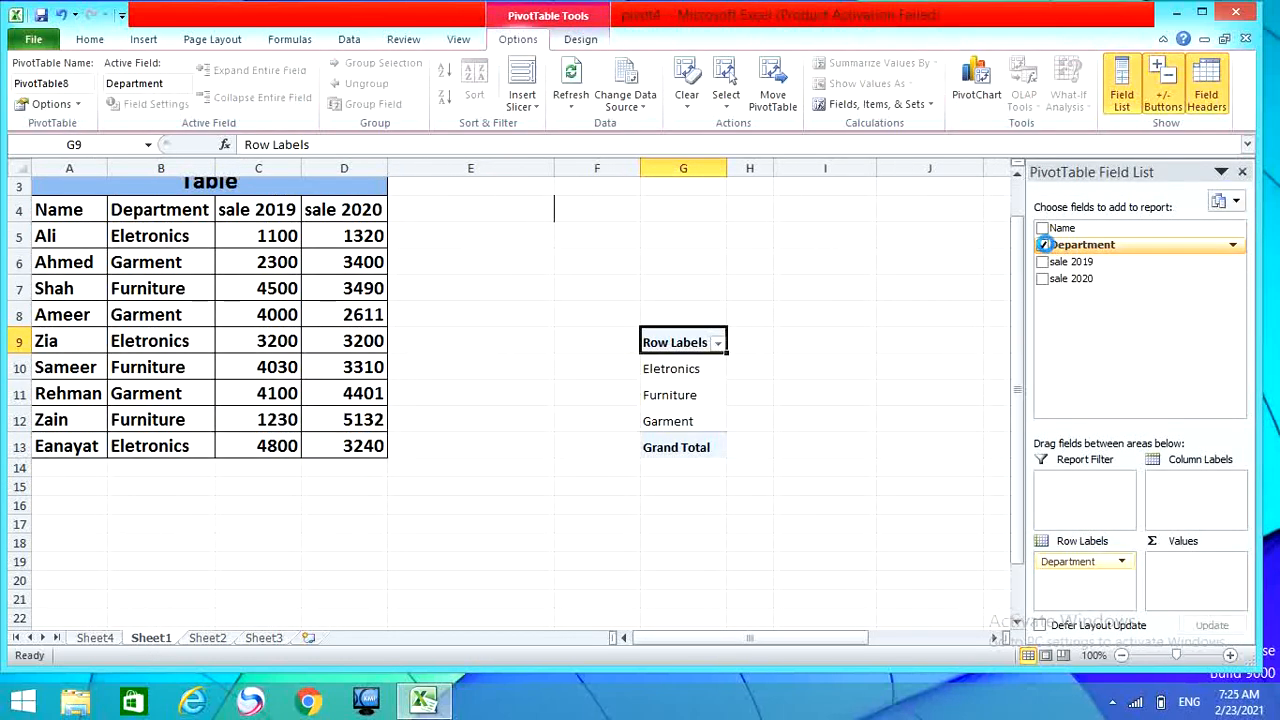
Enter the column header "sale 2019 &2020" in cell E4 of the sales table.
left_click(451, 216)
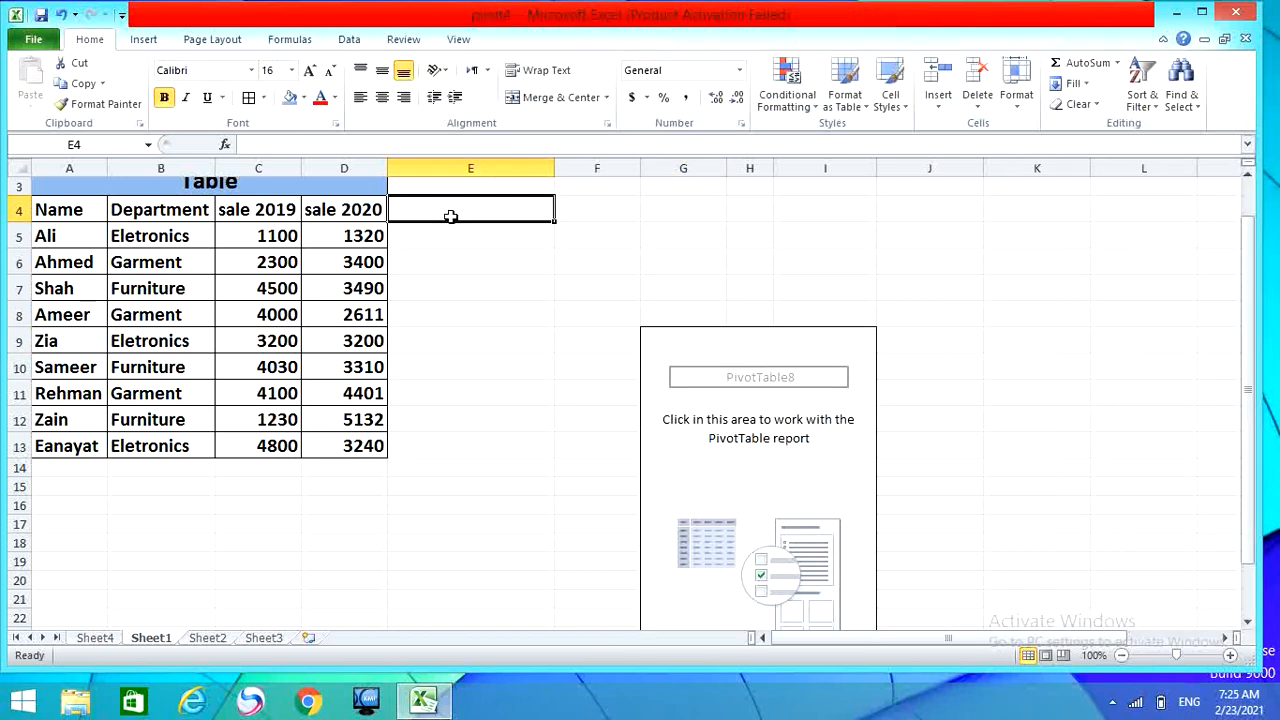
type("slae")
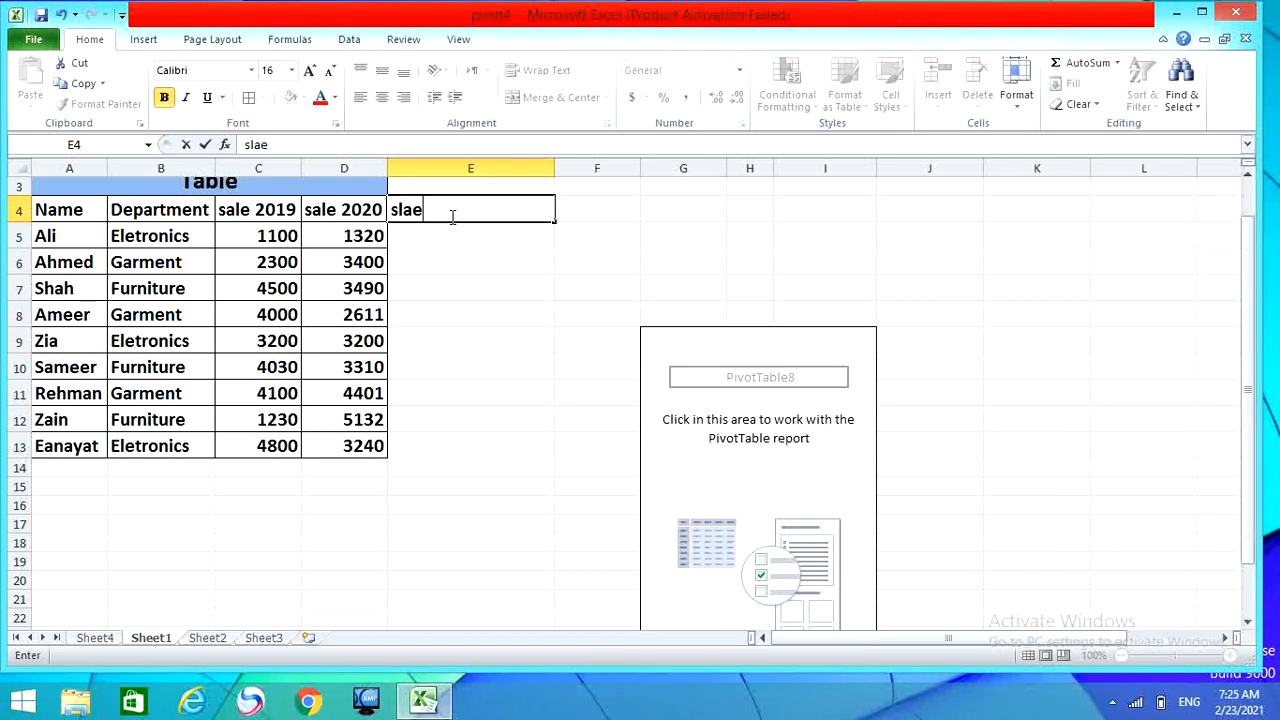
key("BackSpace")
key("BackSpace")
key("BackSpace")
type("ale 2019")
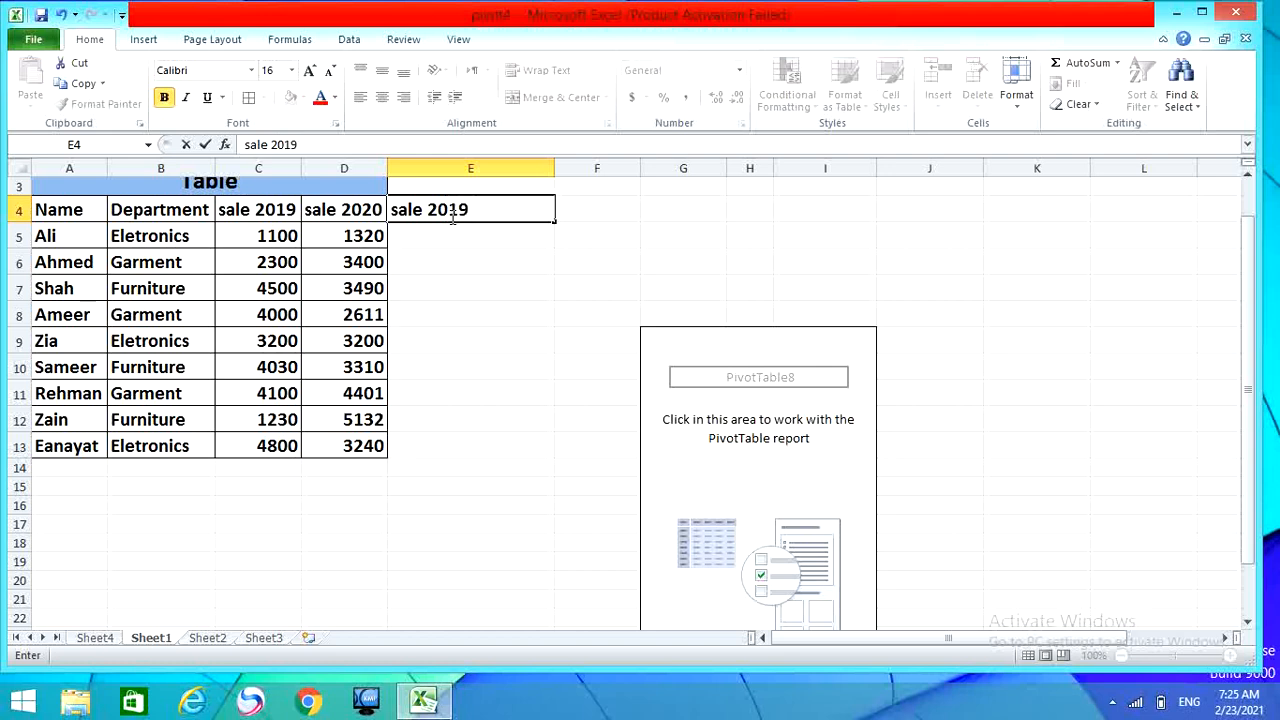
type(" &2")
type("020")
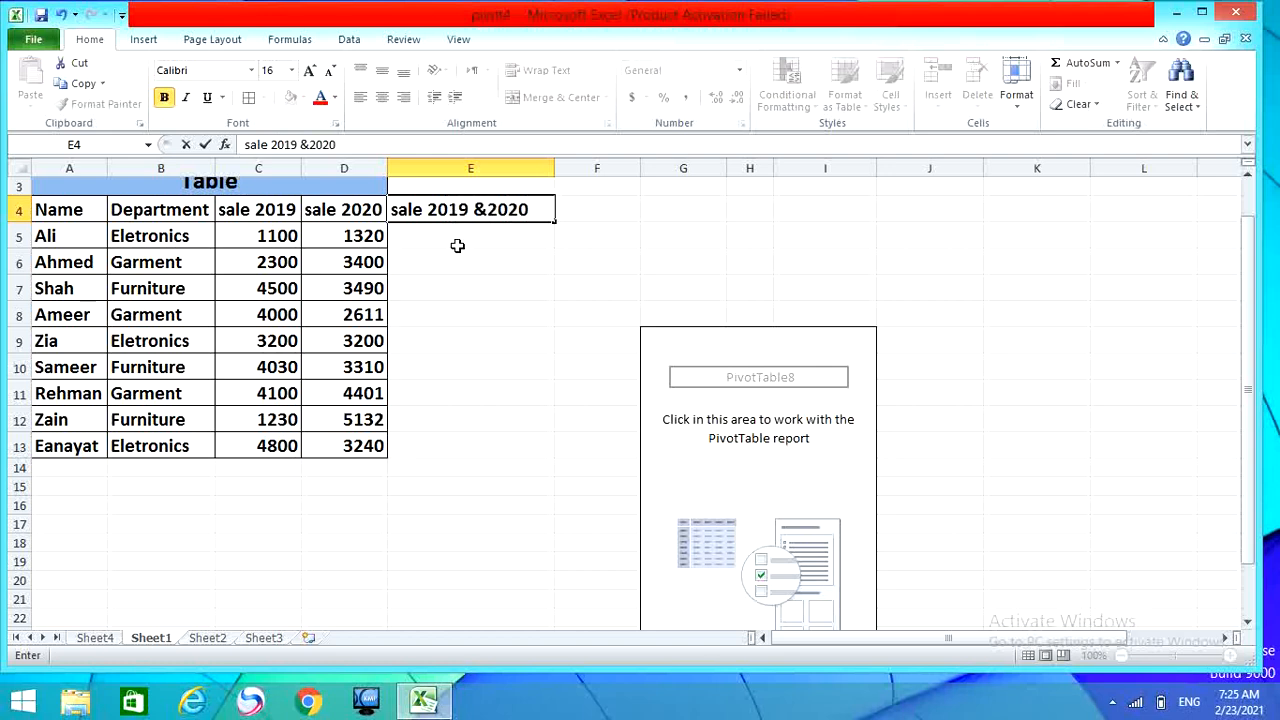
key("Return")
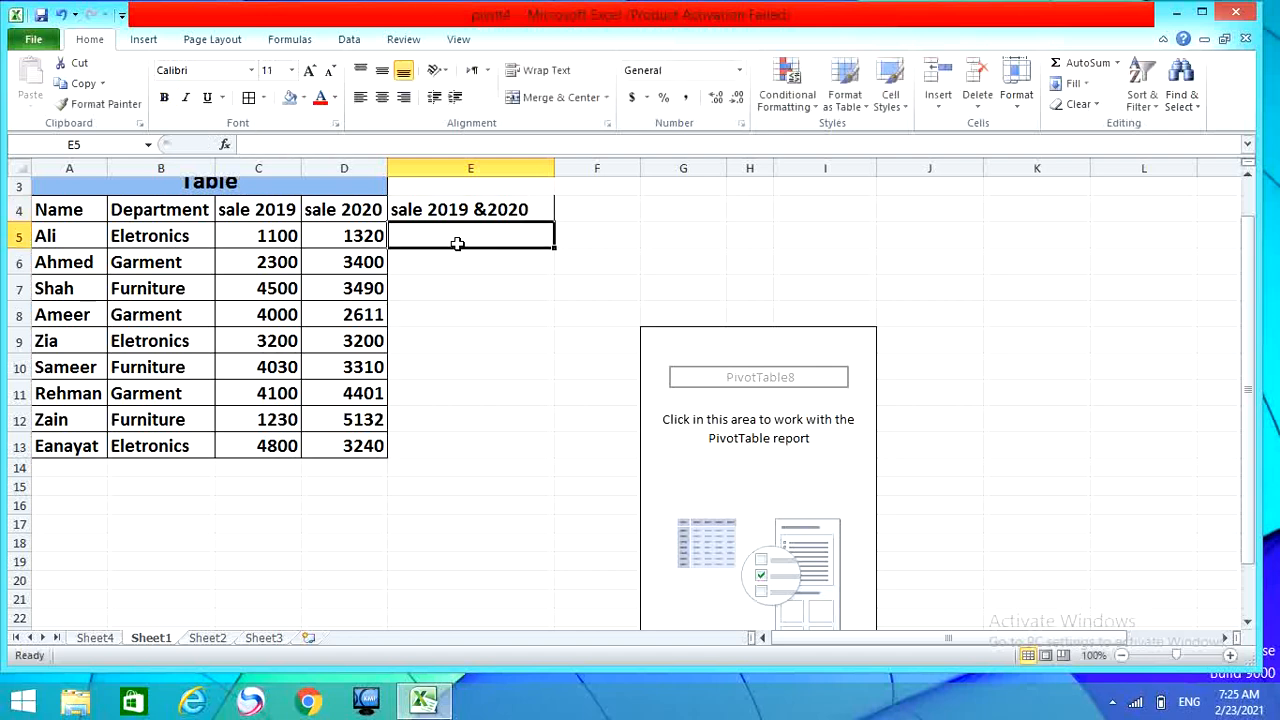
Total each row's 2019 and 2020 sales in E5:E13 using =SUM(C5:D5) filled down the column.
type("=s")
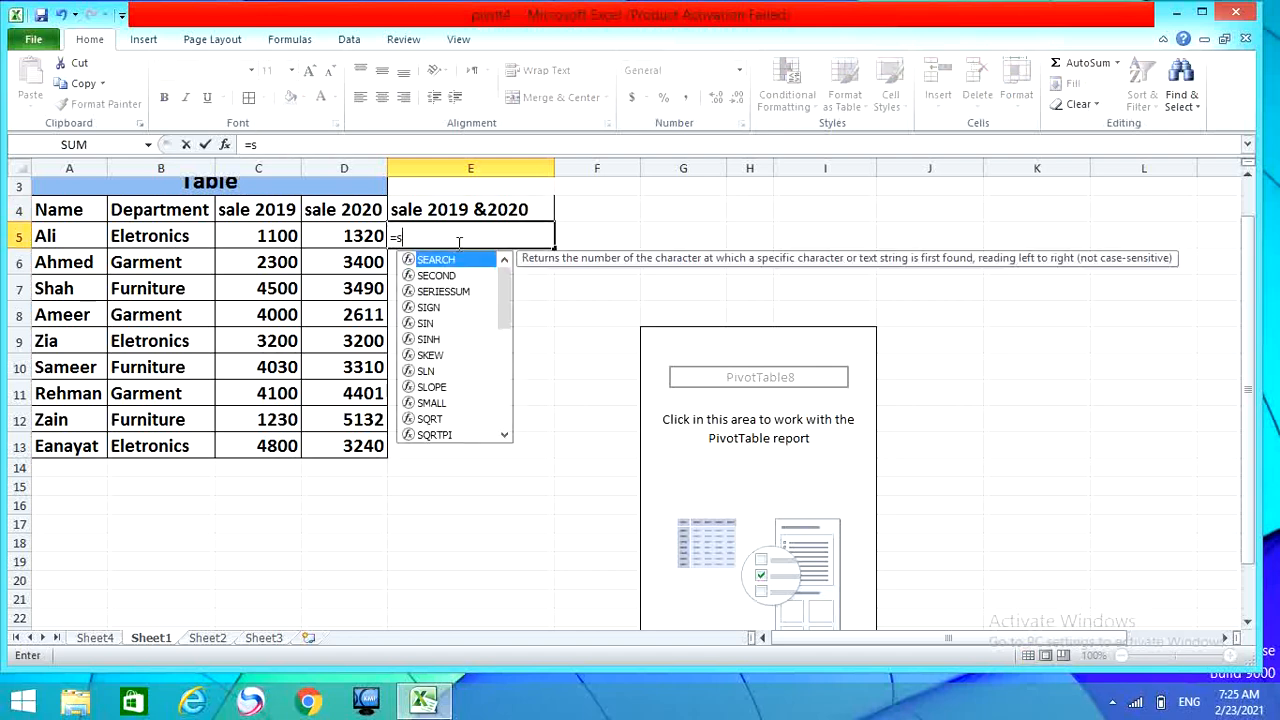
type("um(")
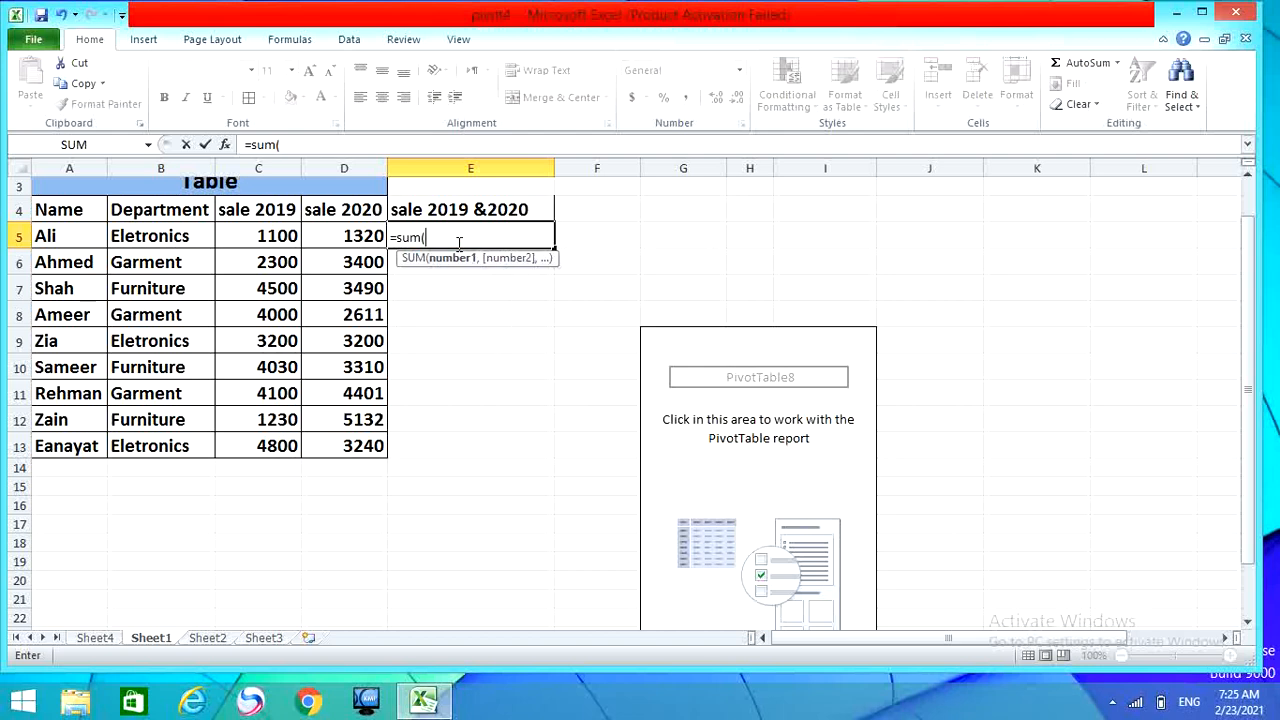
left_click_drag(247, 236, 355, 242)
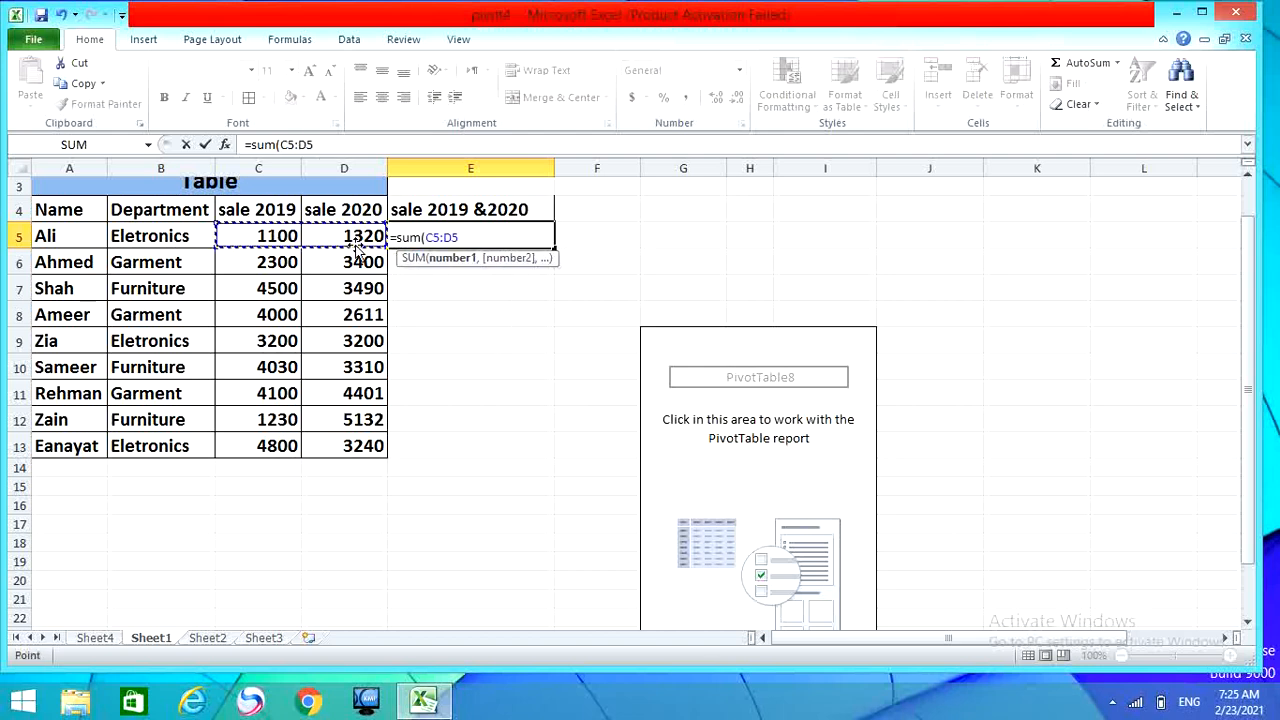
type(")")
key("Return")
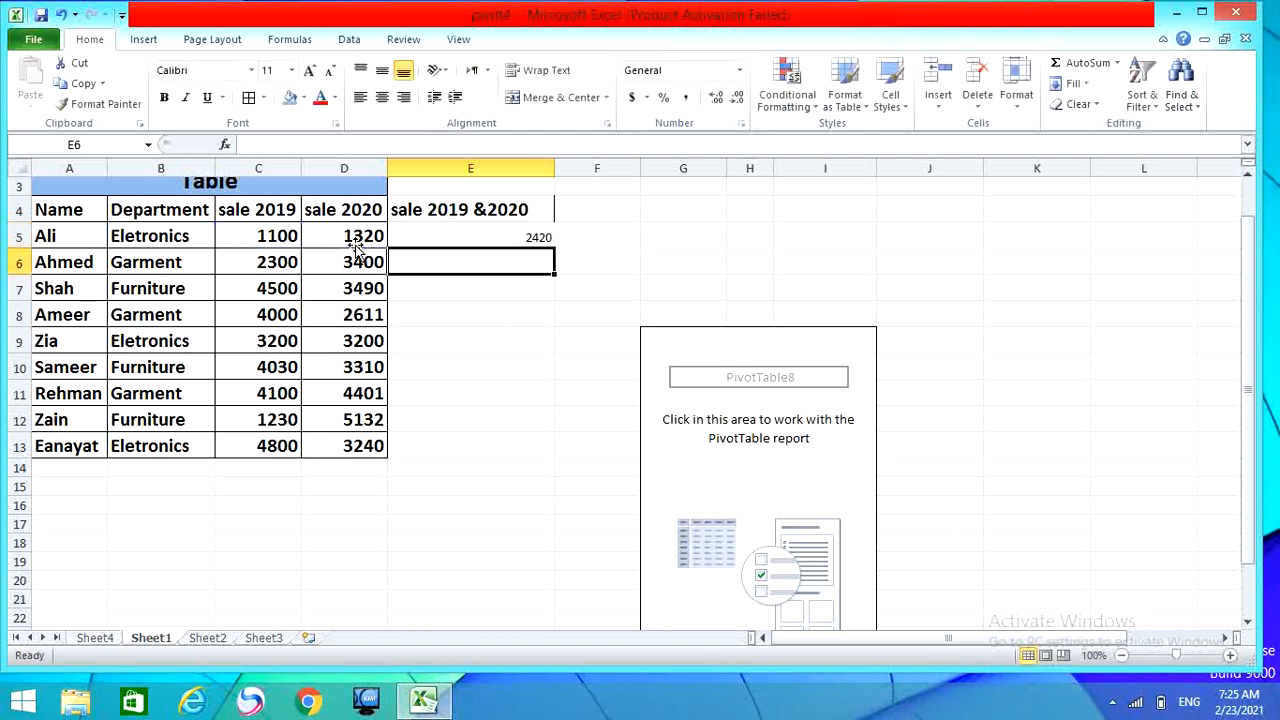
left_click(540, 238)
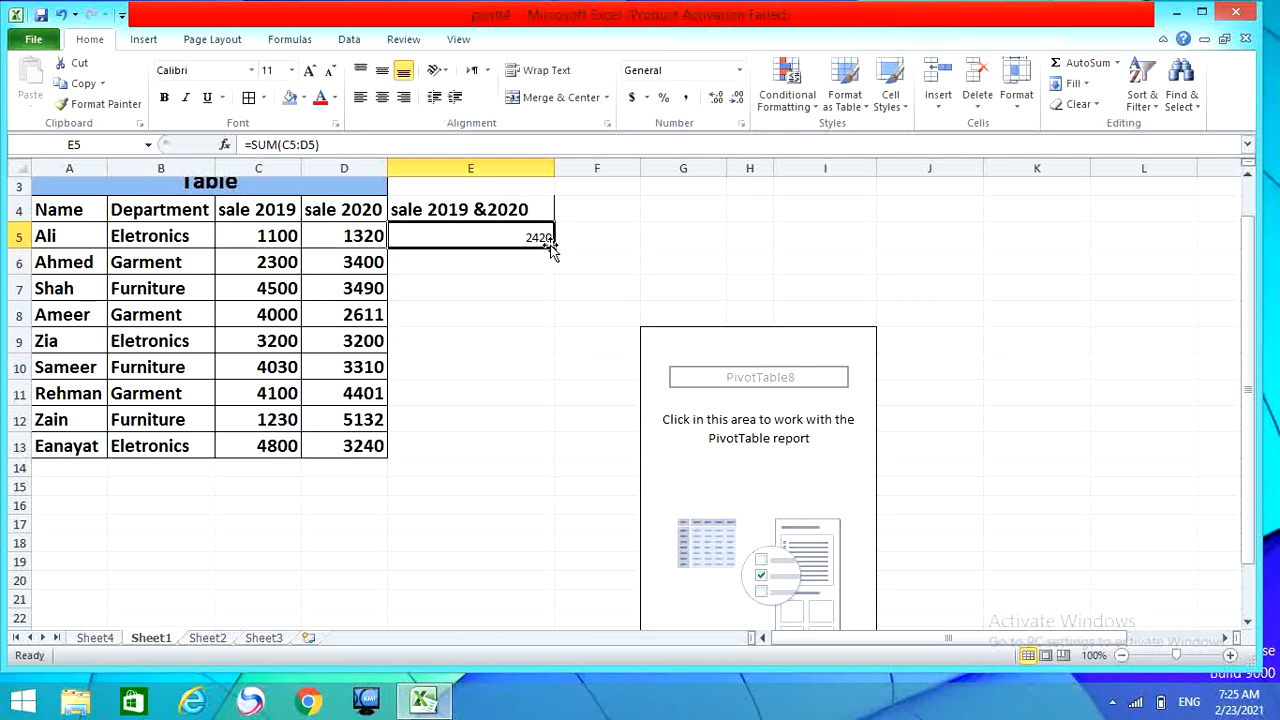
left_click_drag(552, 249, 546, 451)
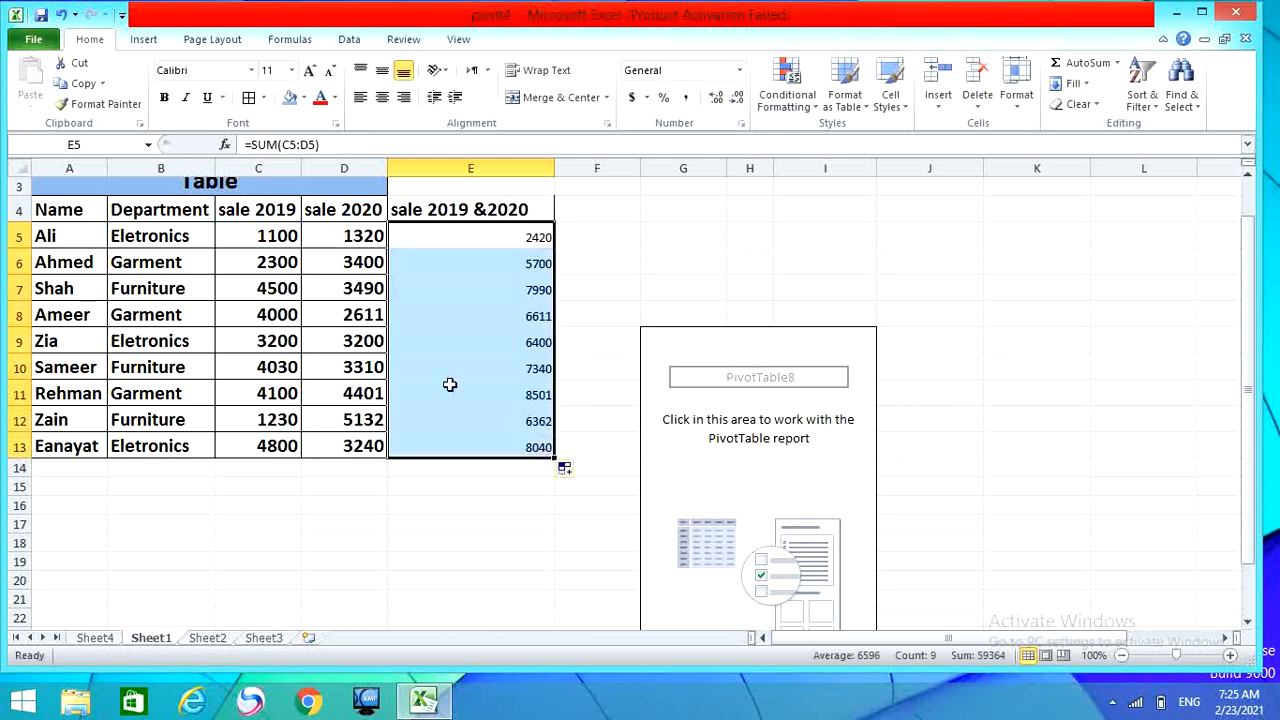
Format the combined sales values in E5:E13 as bold with font size 16.
left_click(291, 70)
left_click(272, 181)
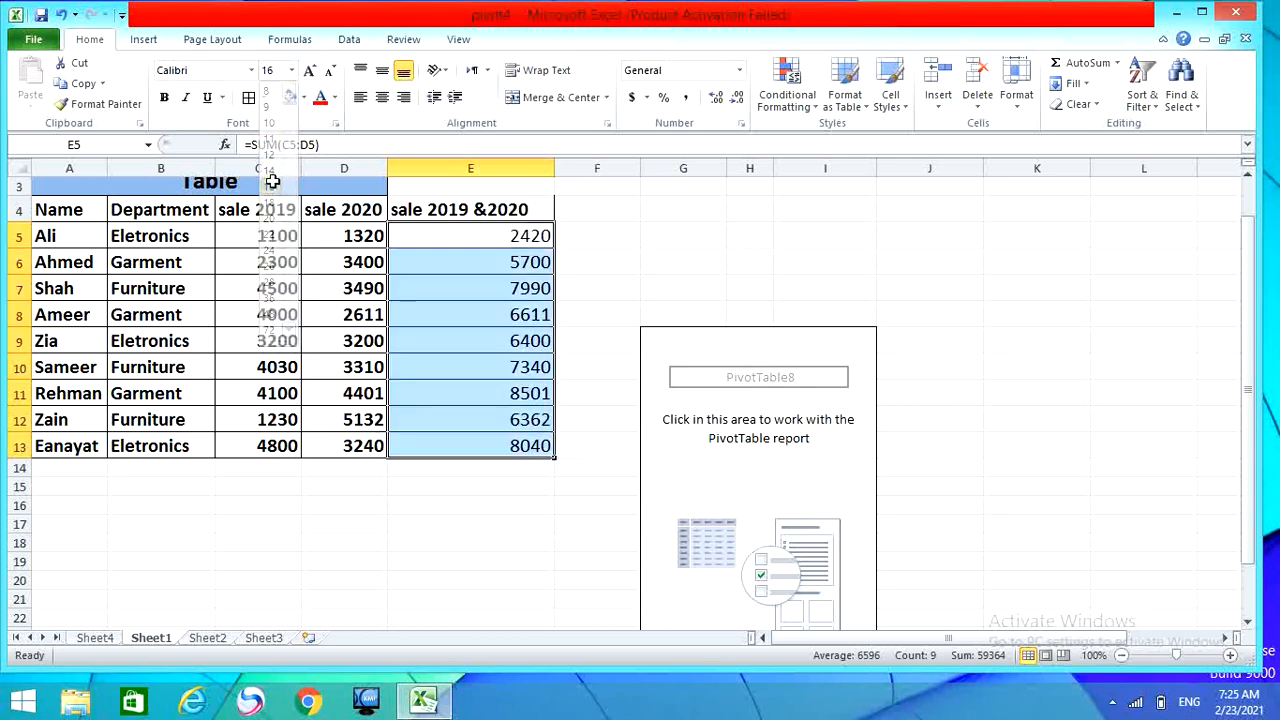
left_click(164, 97)
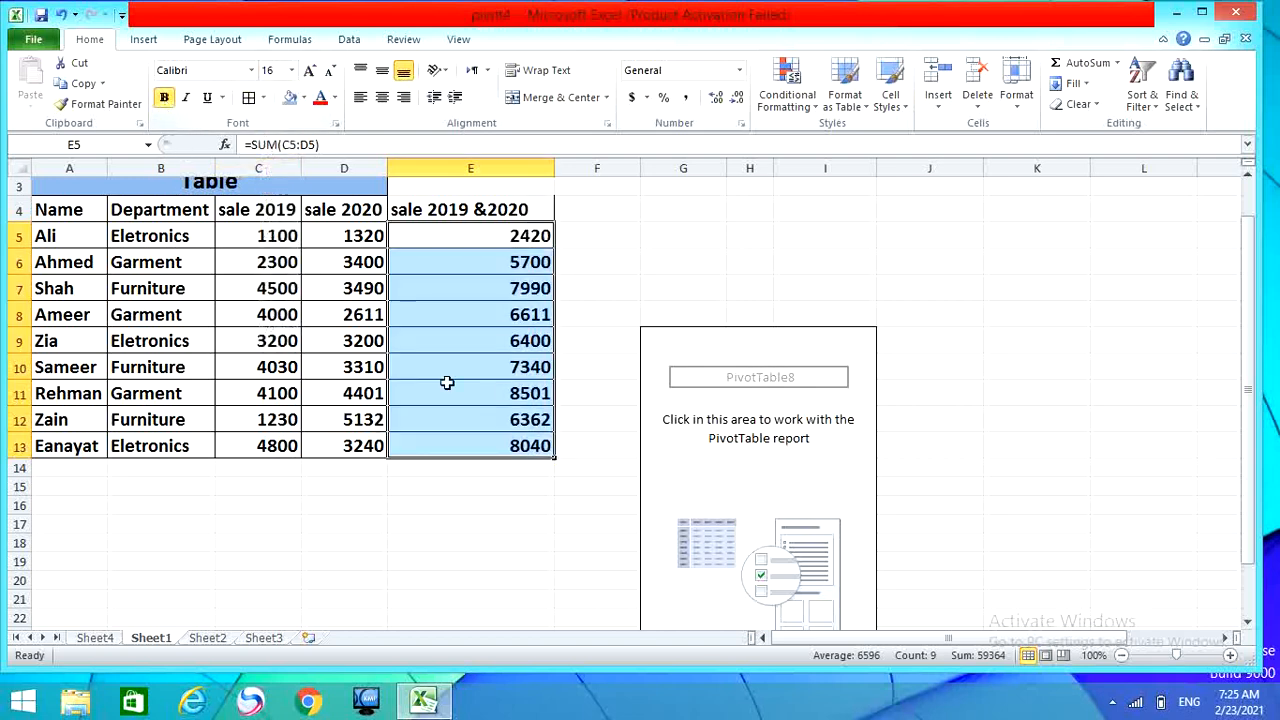
left_click(671, 295)
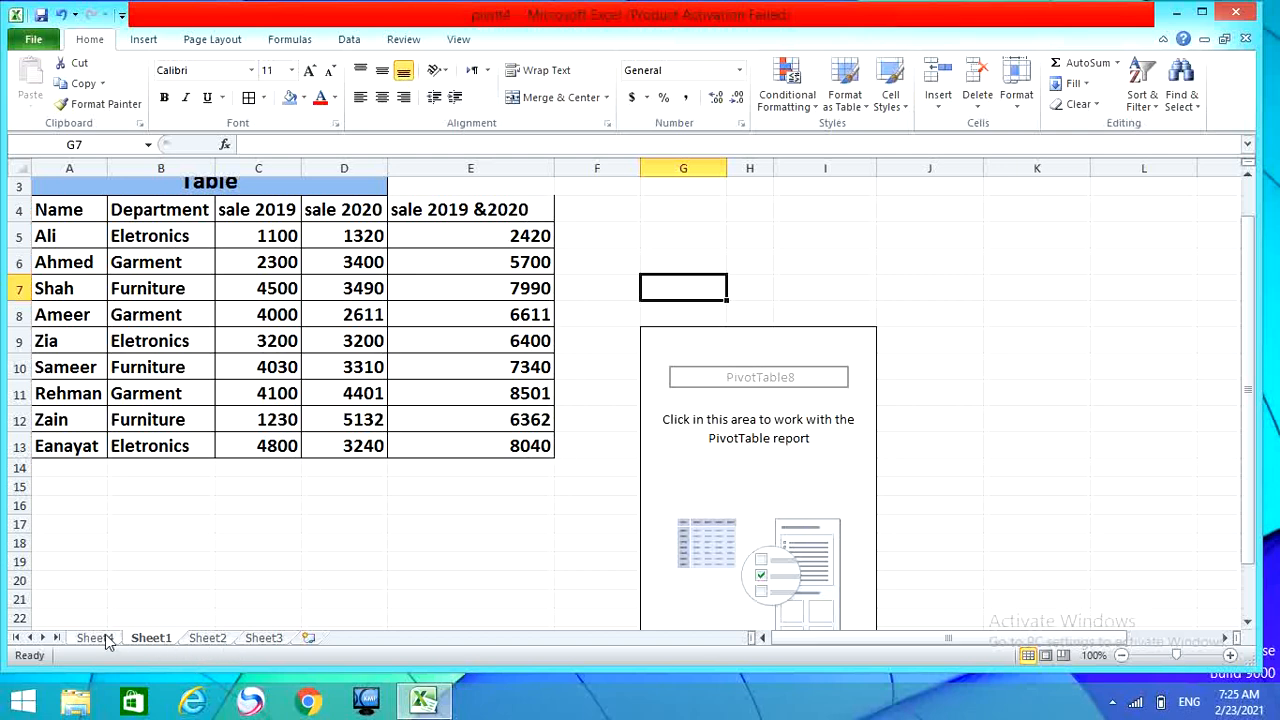
Change the PivotTable's data source to Sheet1!$A$4:$E$13 so it includes the combined sales column.
left_click(108, 641)
left_click(165, 641)
left_click(744, 489)
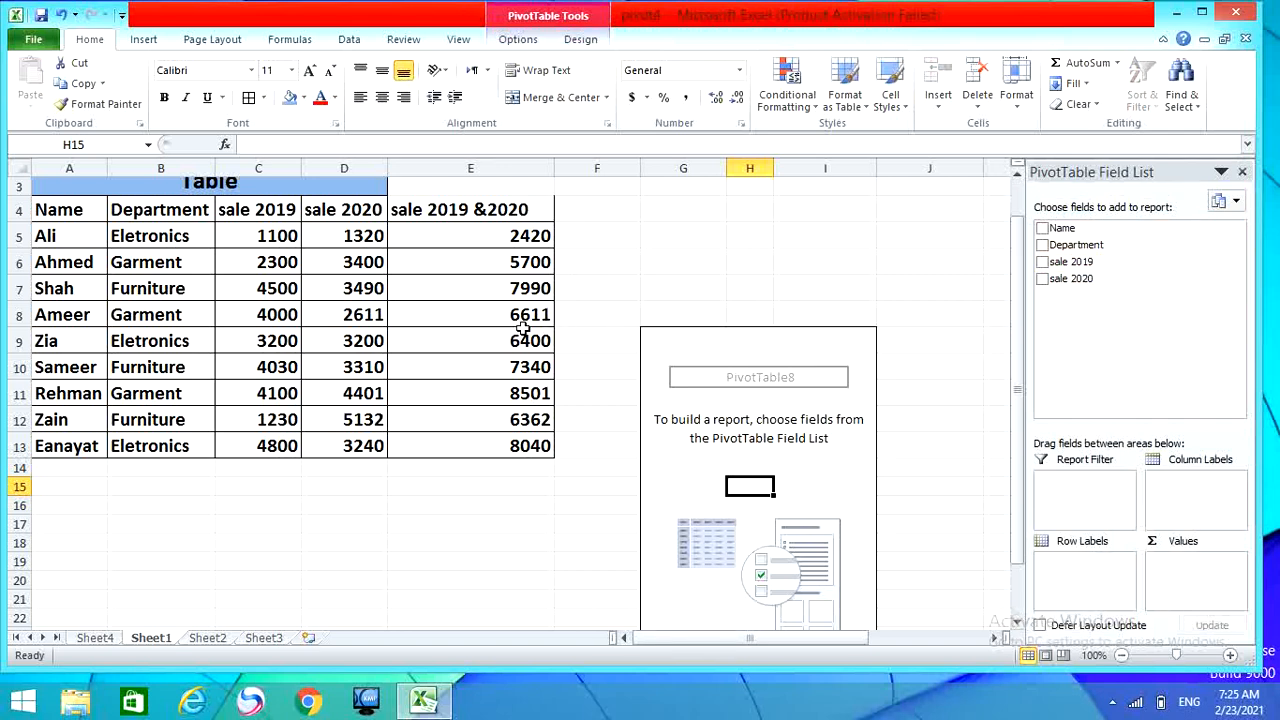
left_click(708, 345)
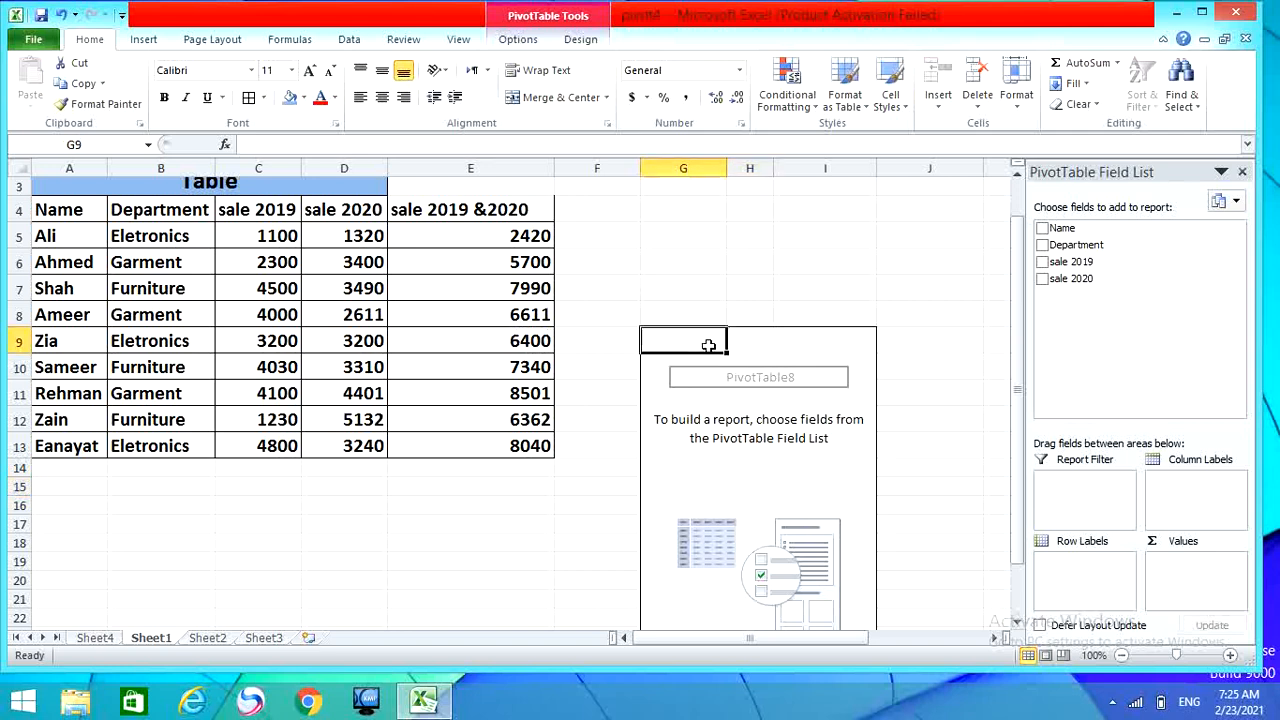
left_click(517, 40)
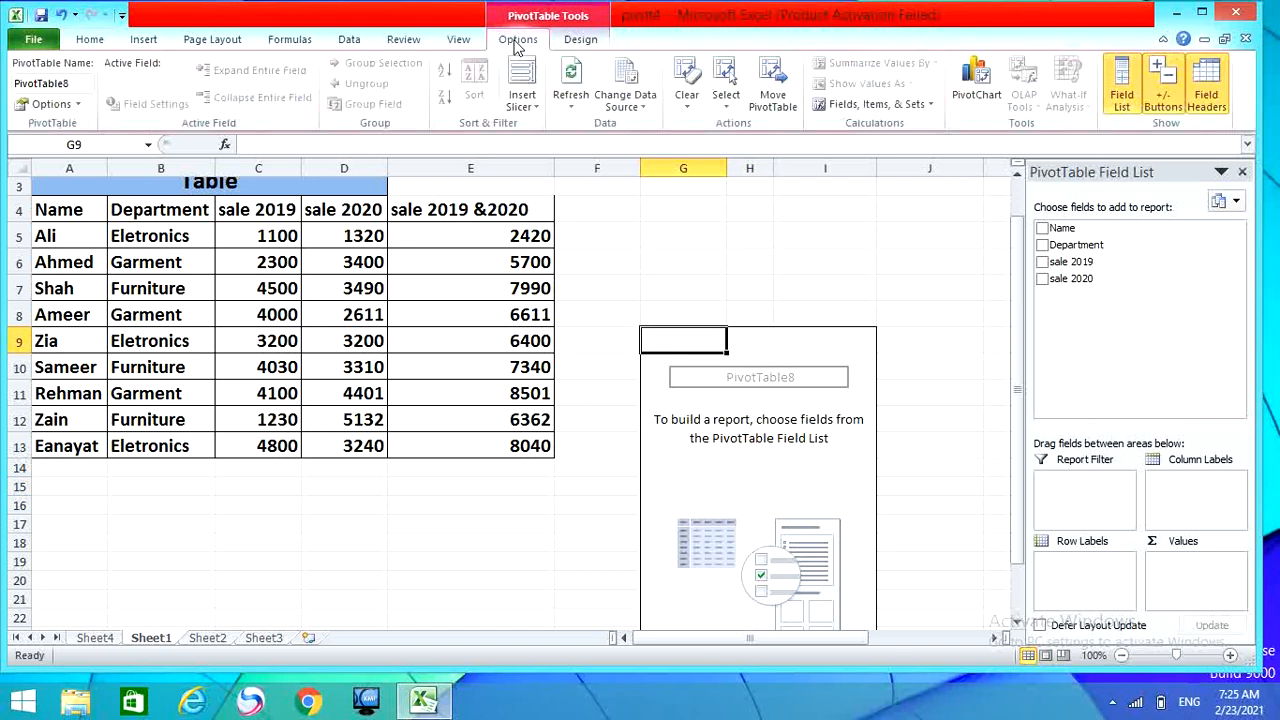
left_click(632, 102)
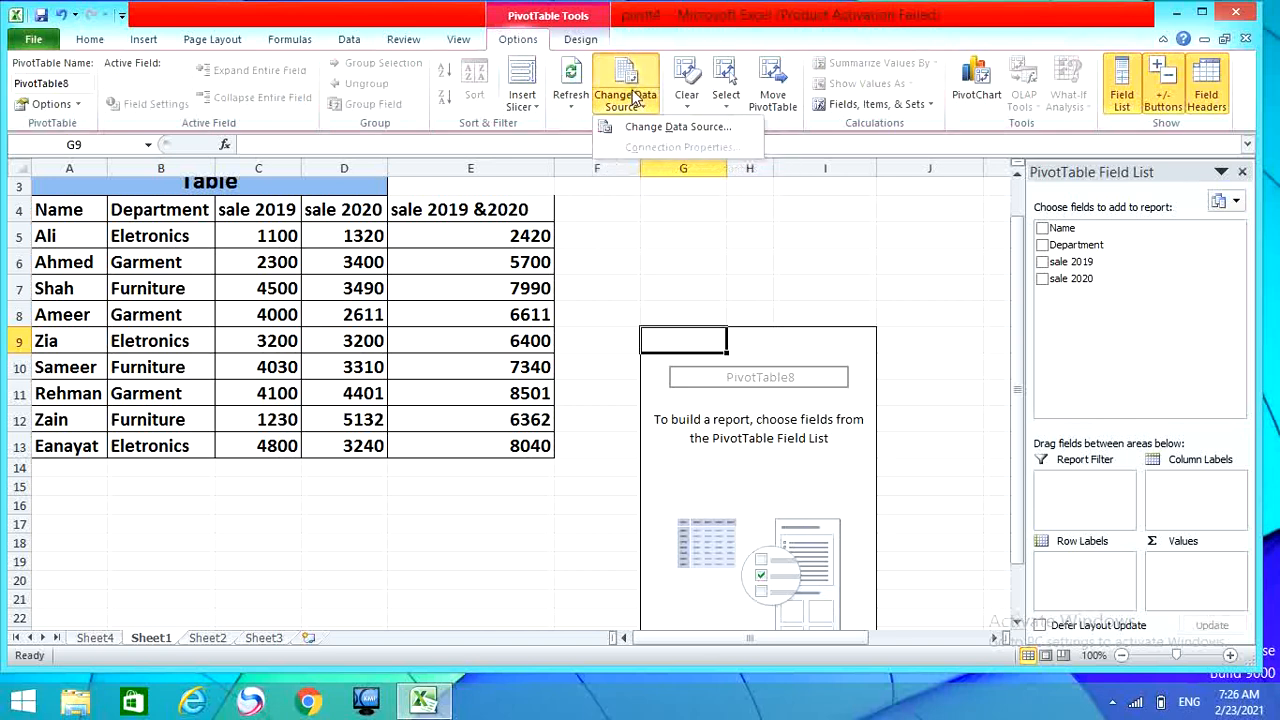
left_click(631, 105)
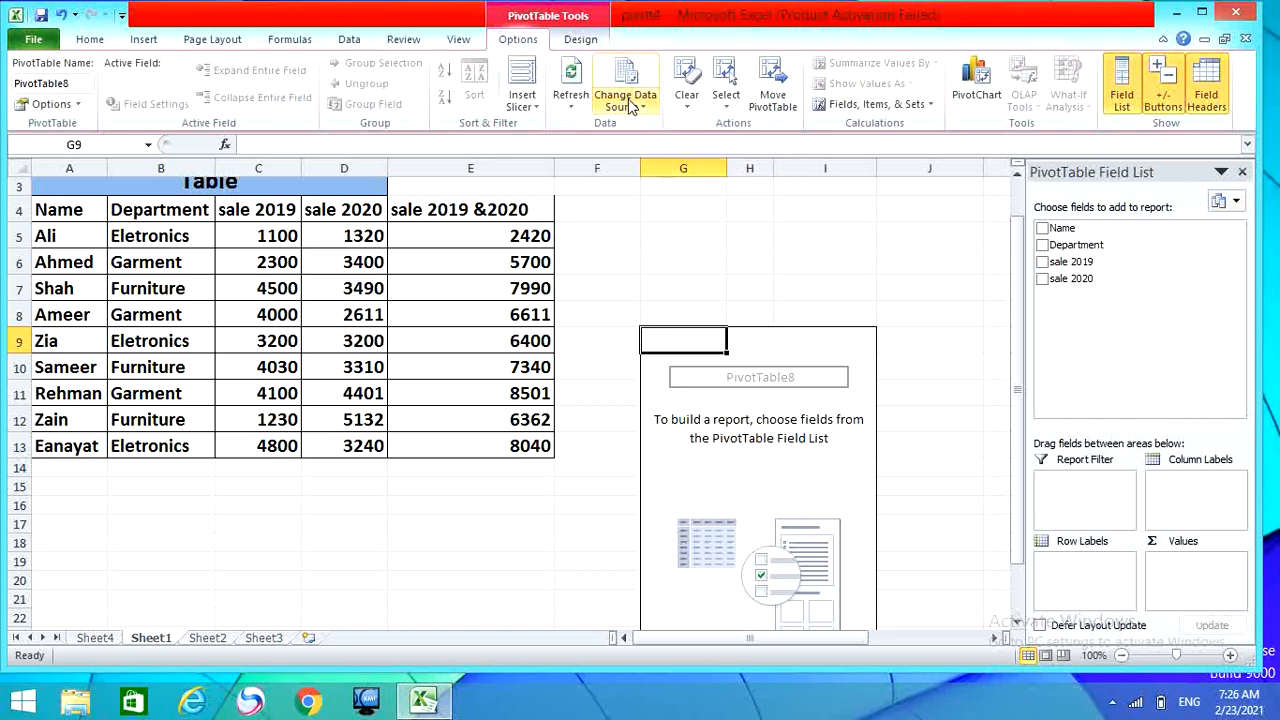
right_click(630, 95)
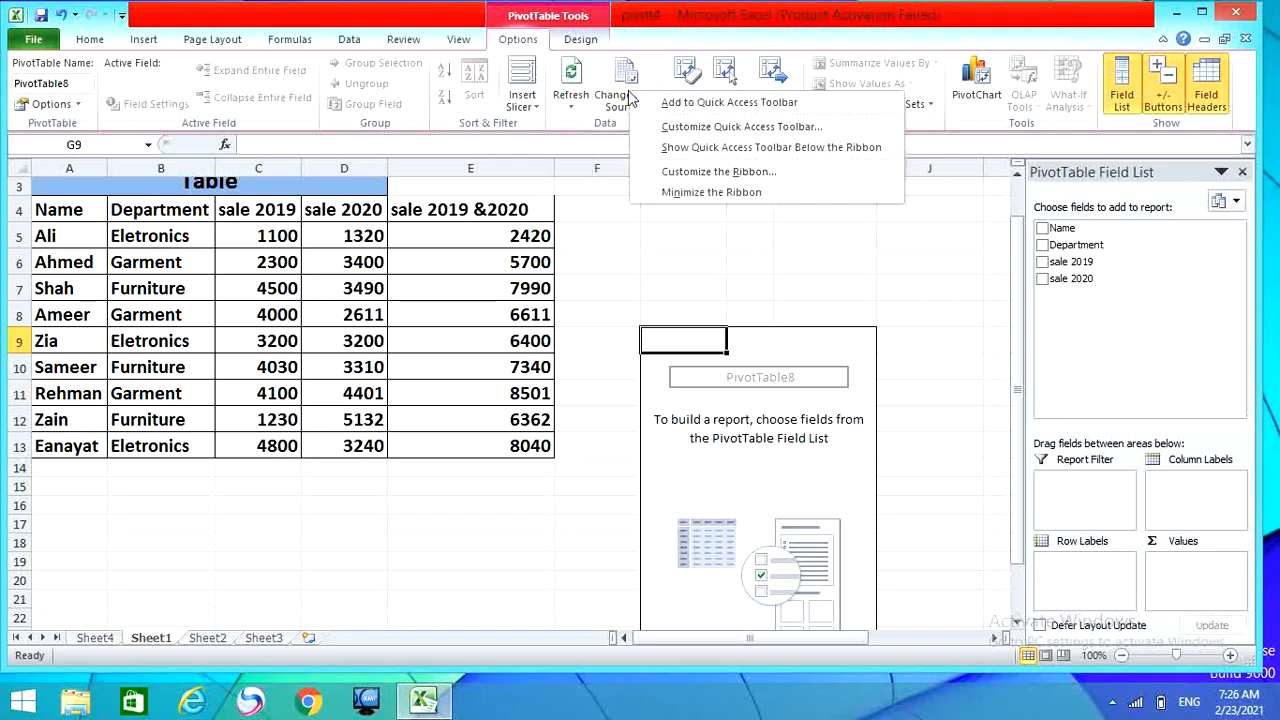
left_click(629, 97)
left_click(640, 126)
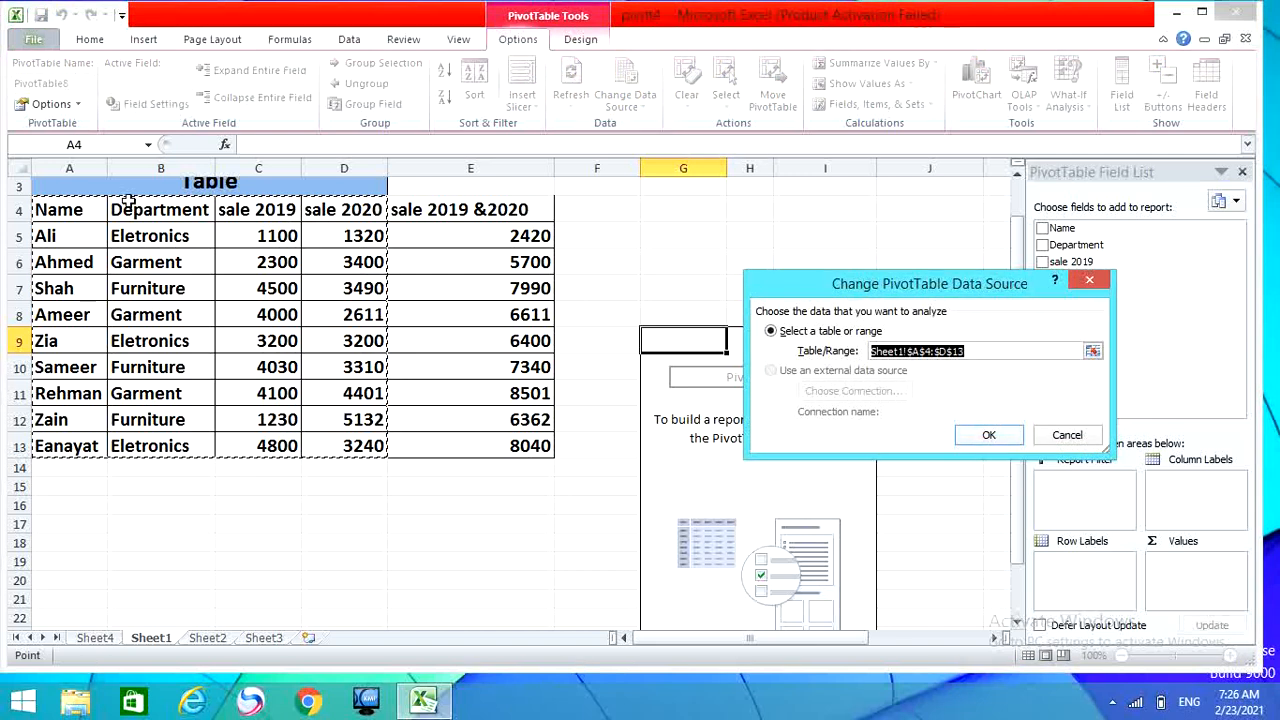
left_click_drag(74, 211, 473, 432)
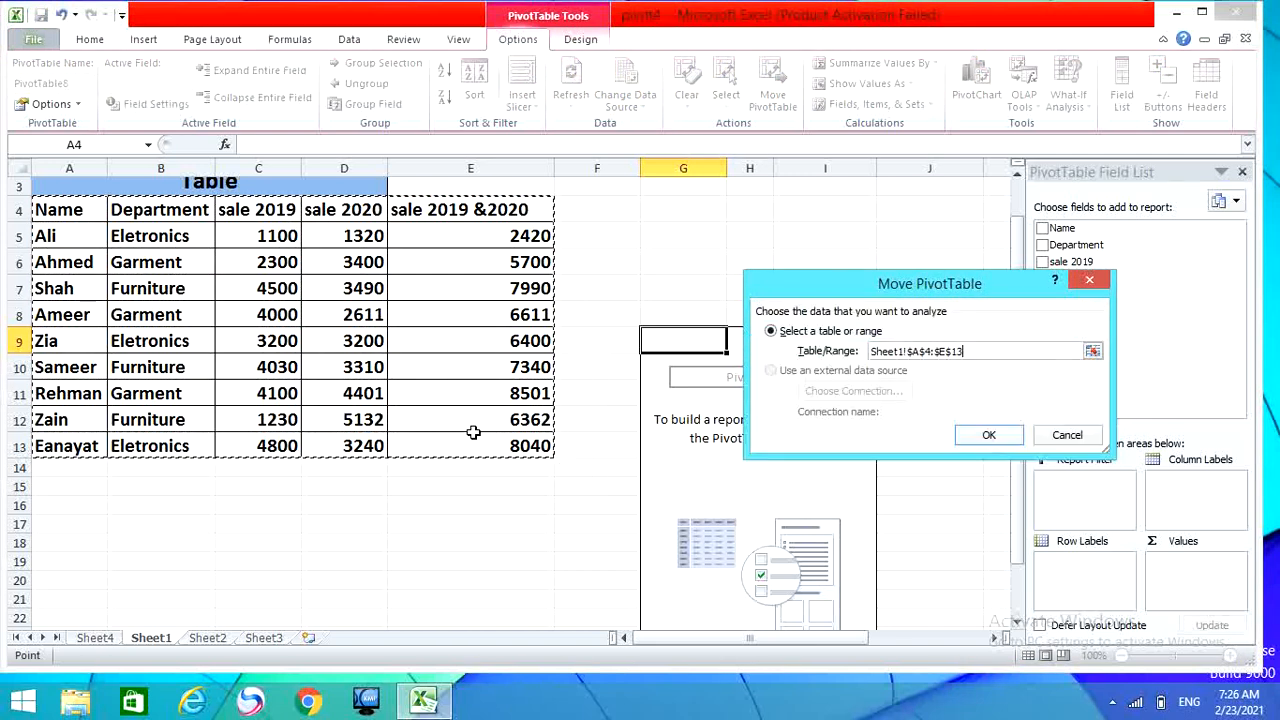
left_click(988, 436)
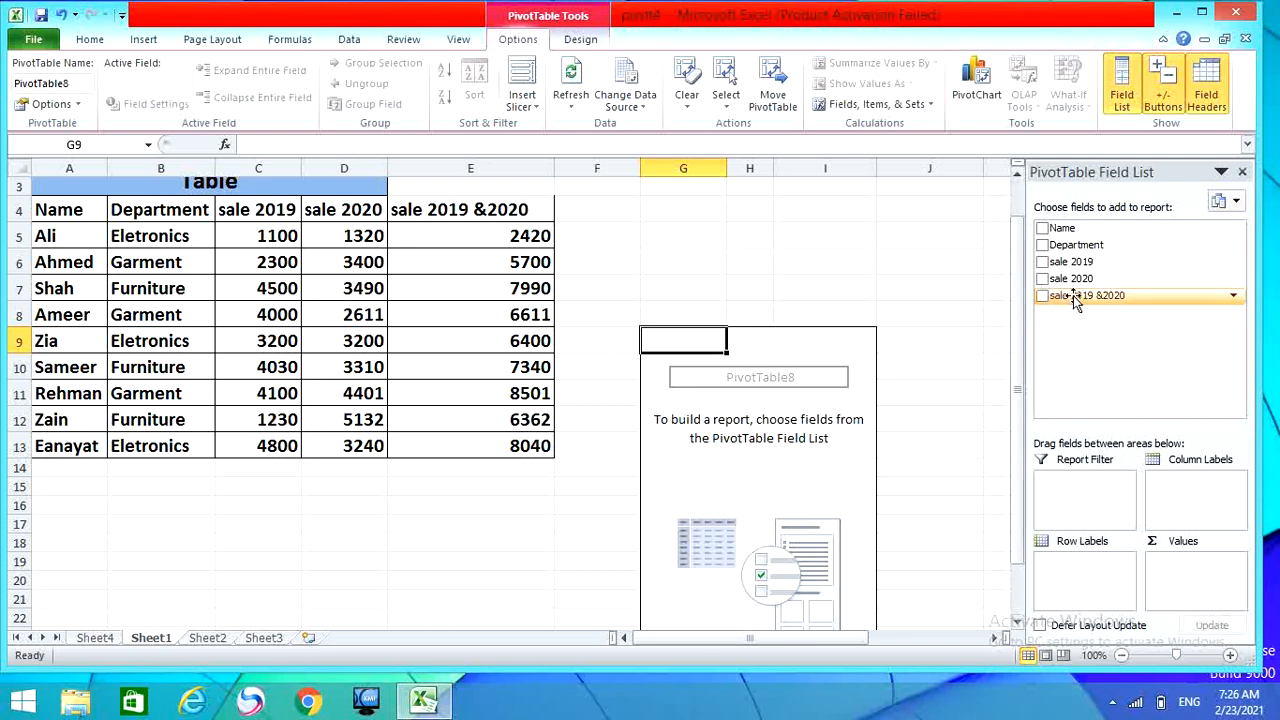
Show the sum of the sale 2019 &2020 field in the PivotTable's values, and clear the field from the report.
left_click_drag(1043, 303, 1170, 580)
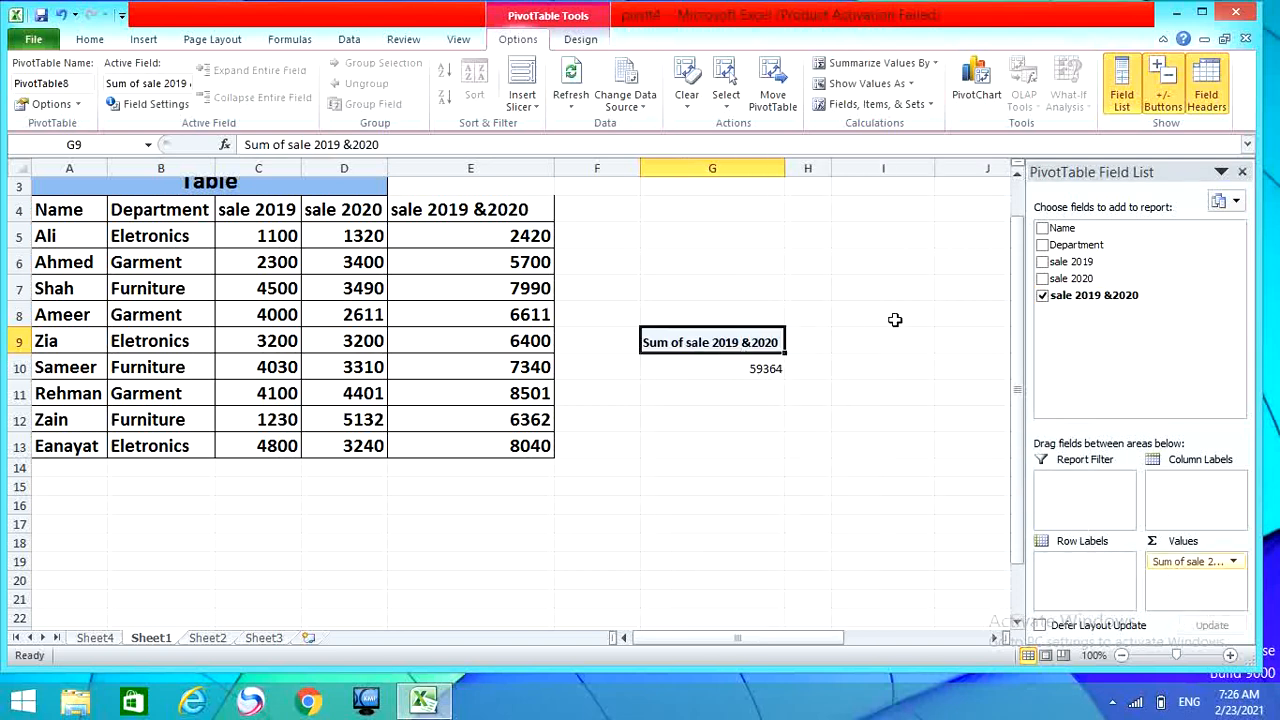
left_click(1043, 296)
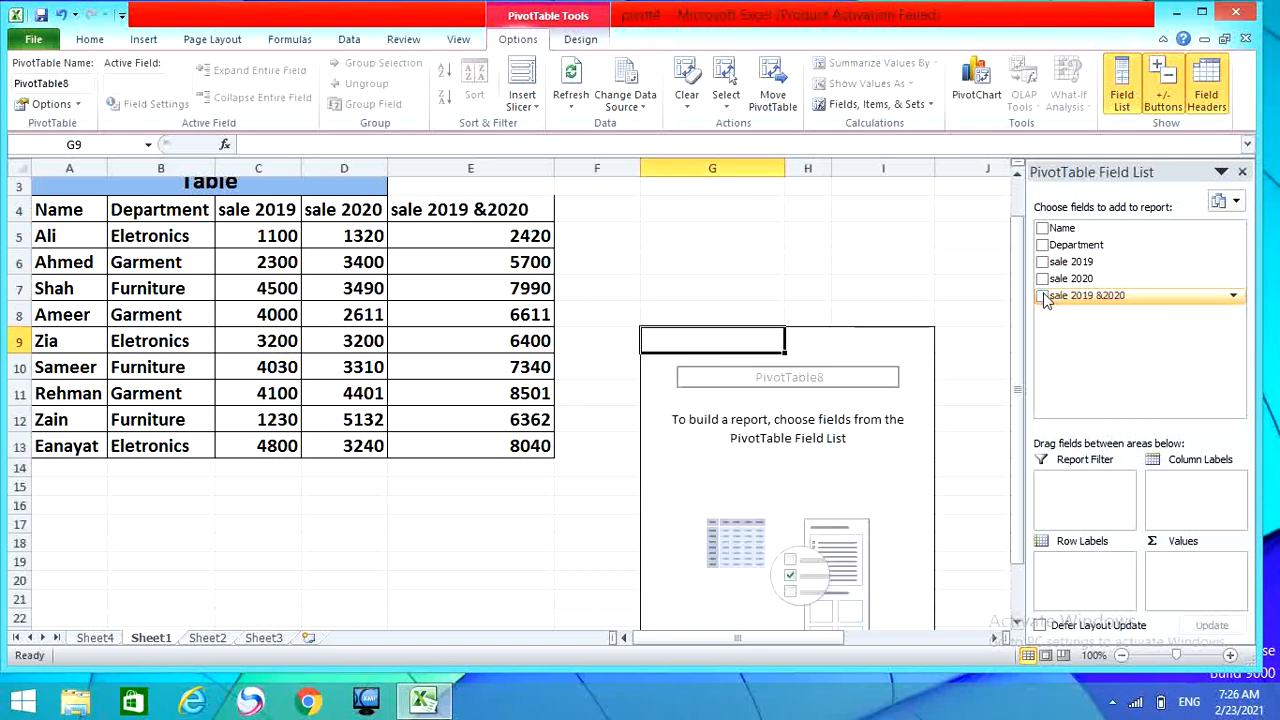
left_click(1043, 296)
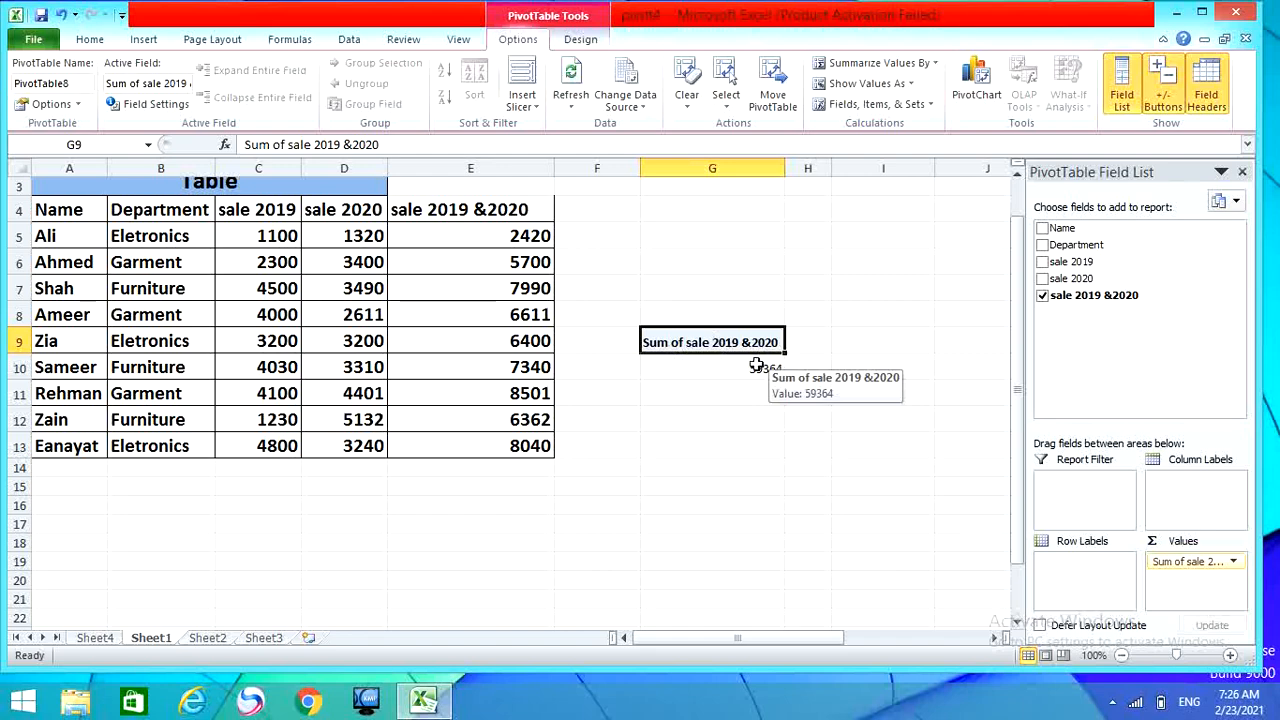
left_click(844, 343)
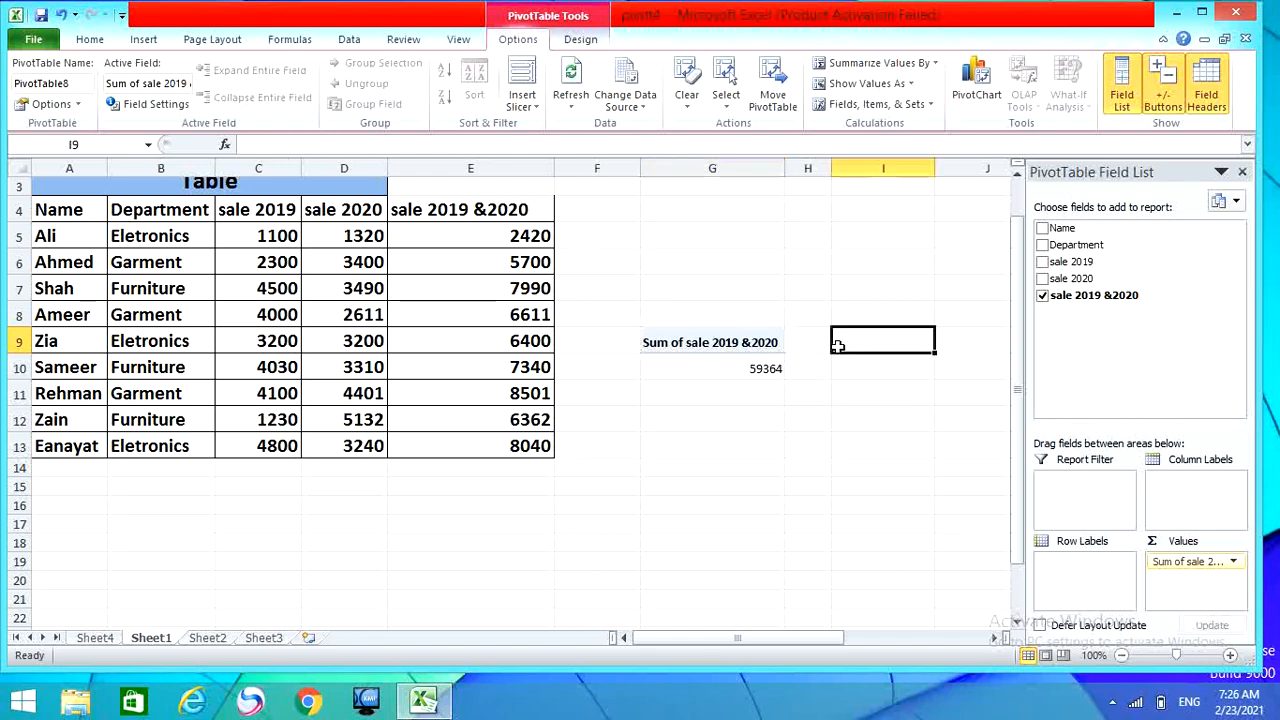
left_click(733, 350)
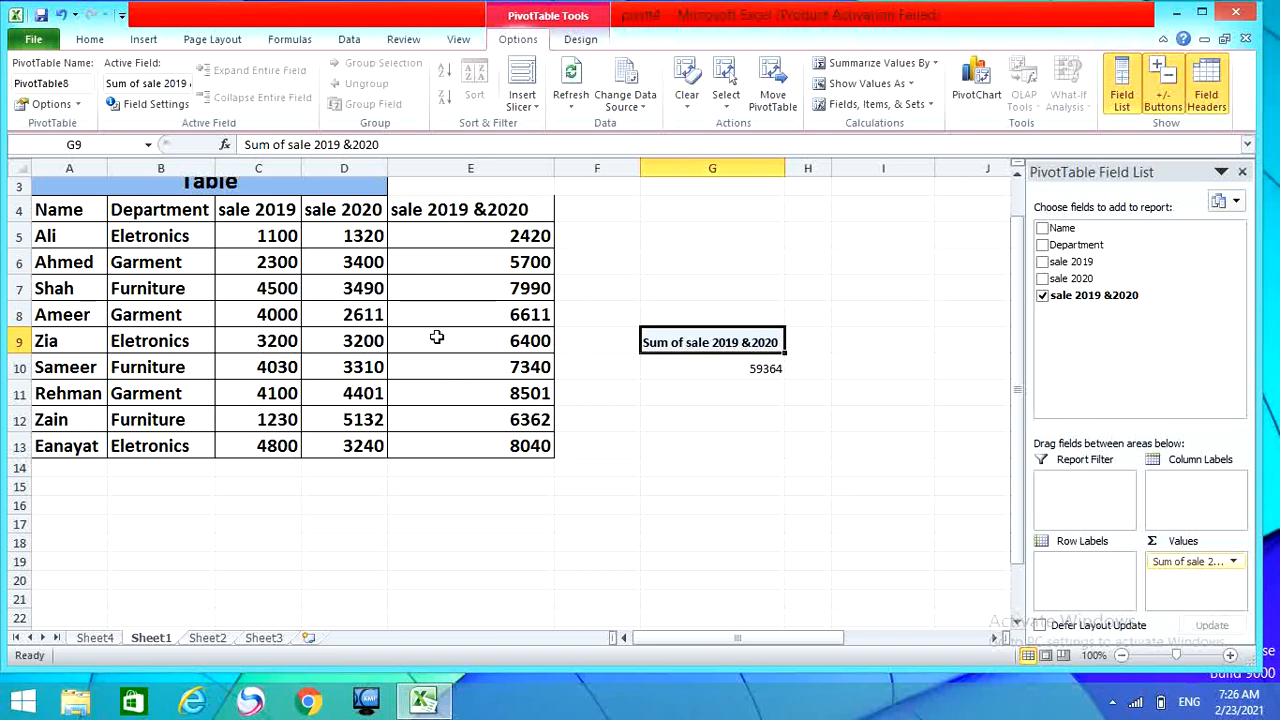
left_click(1042, 296)
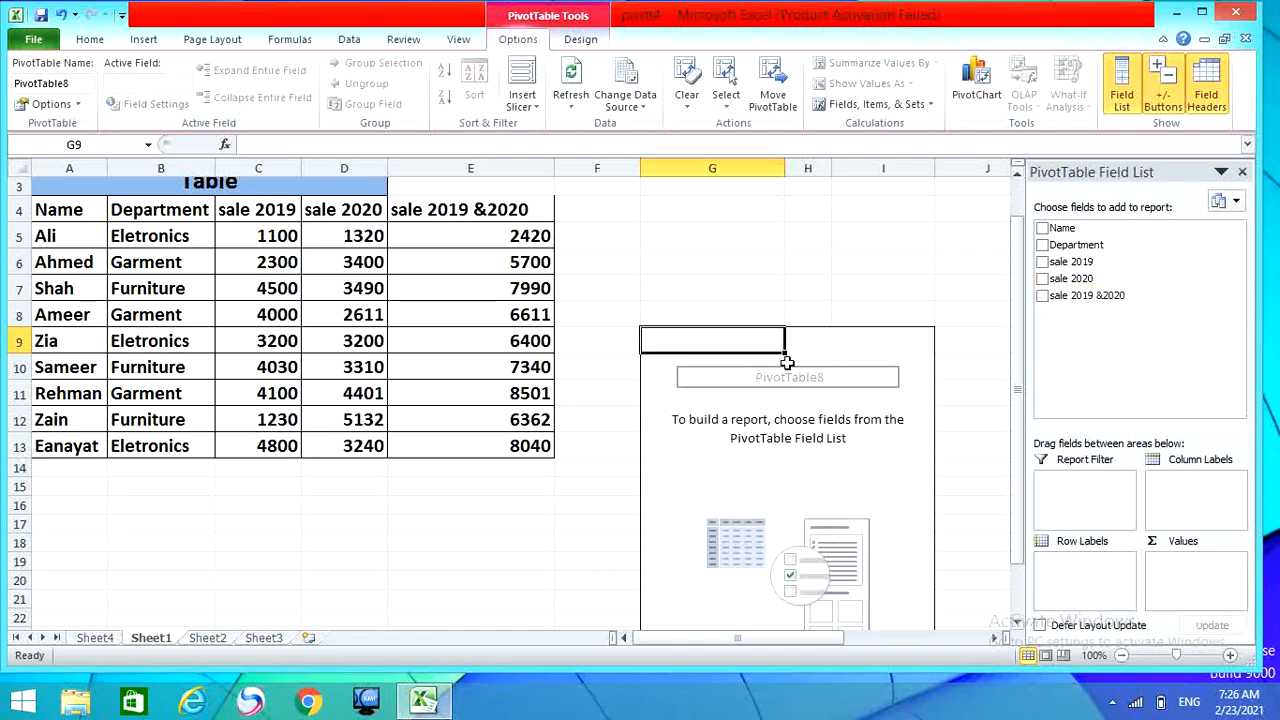